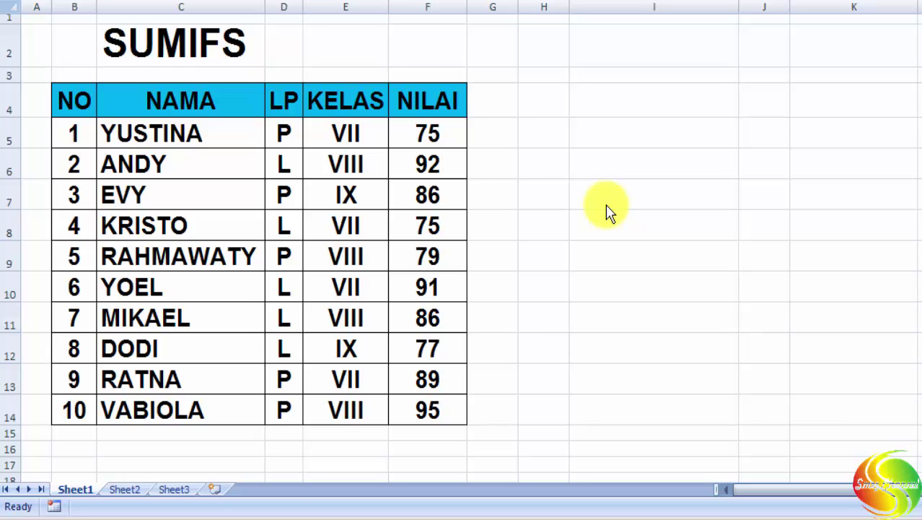
Examine the score table's column headings: NO, NAMA, LP, KELAS and NILAI.
left_click(529, 135)
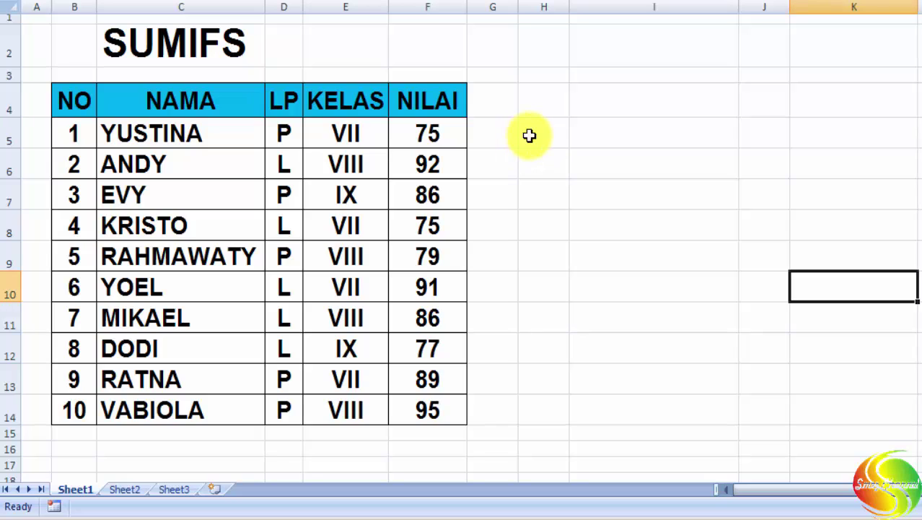
left_click(529, 136)
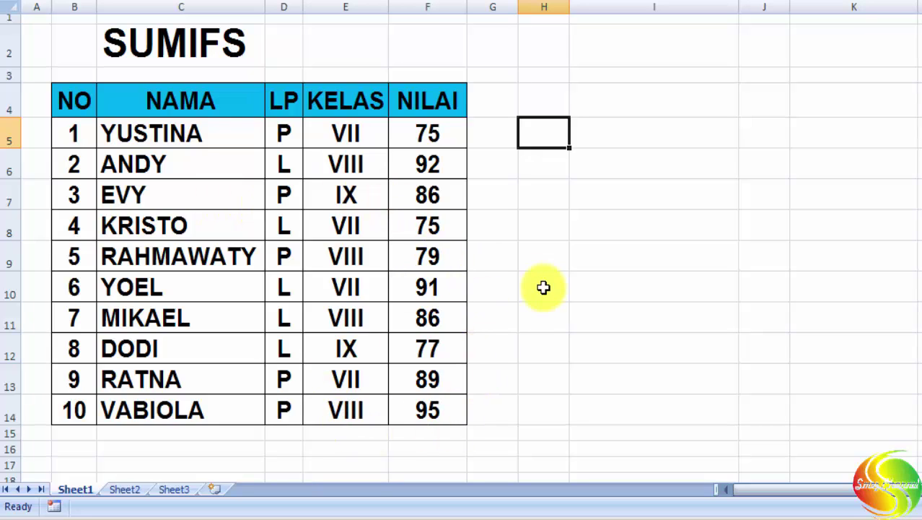
left_click(77, 99)
left_click(180, 103)
left_click(280, 105)
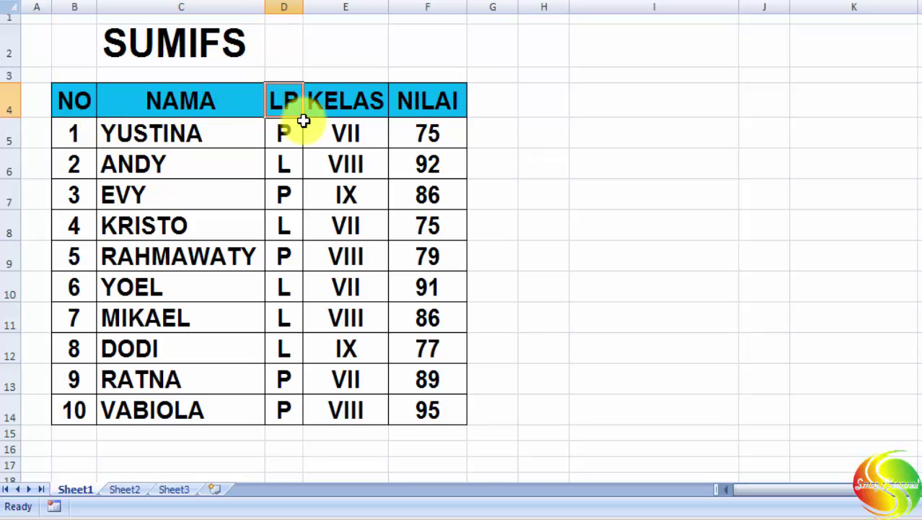
left_click(336, 106)
left_click(426, 114)
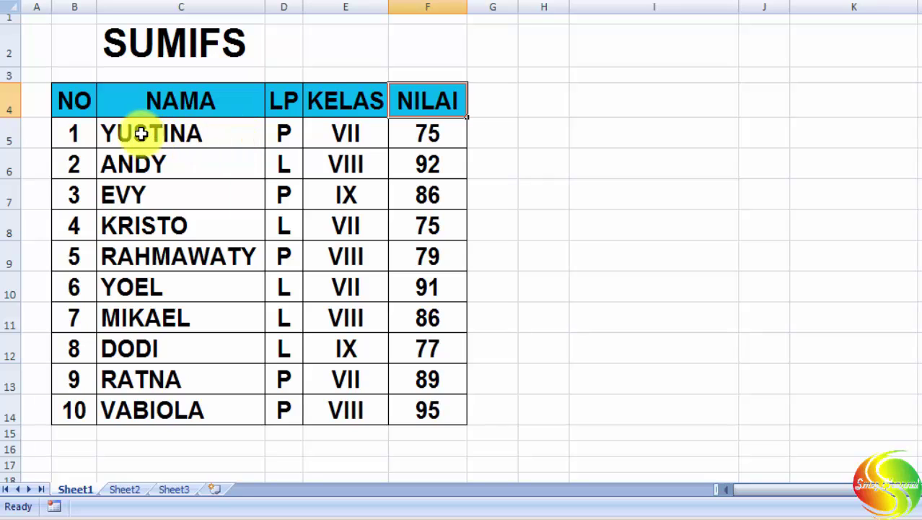
Examine the LP and KELAS entries in the first rows as the two criteria for a conditional sum.
left_click(285, 135)
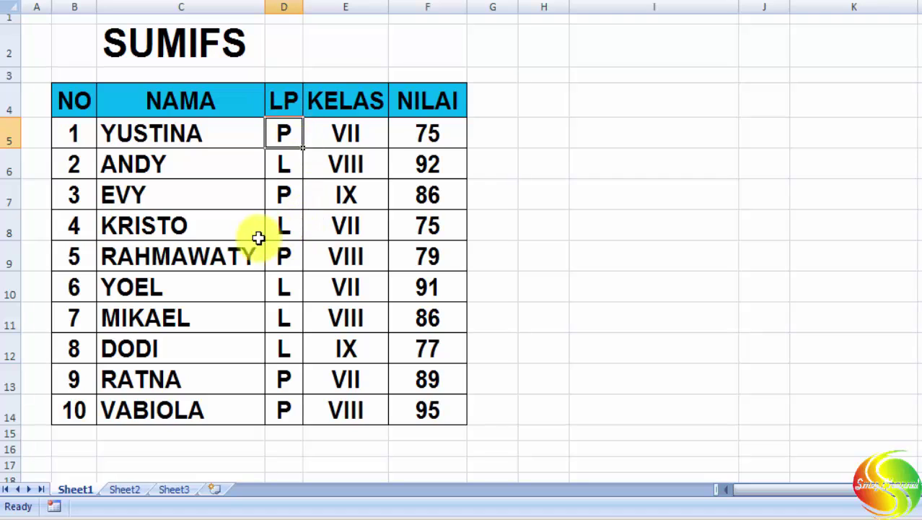
left_click(353, 137)
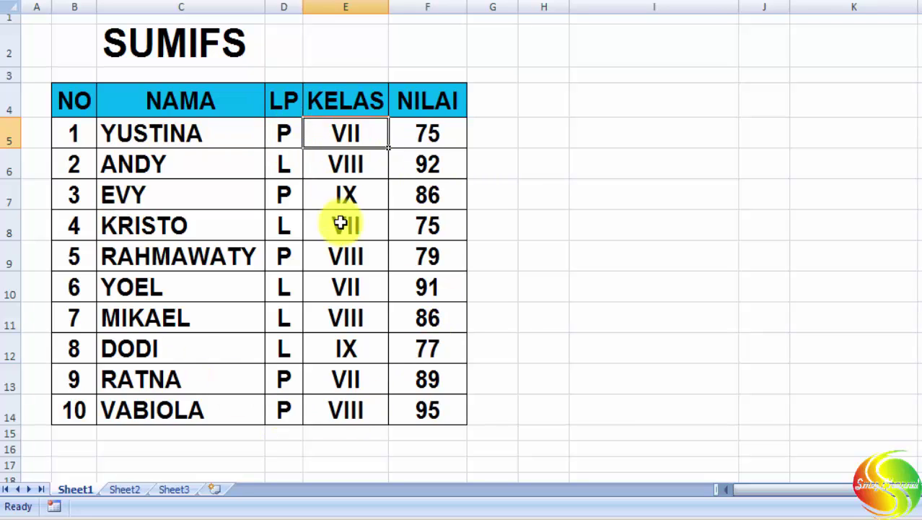
left_click(280, 135)
left_click(283, 167)
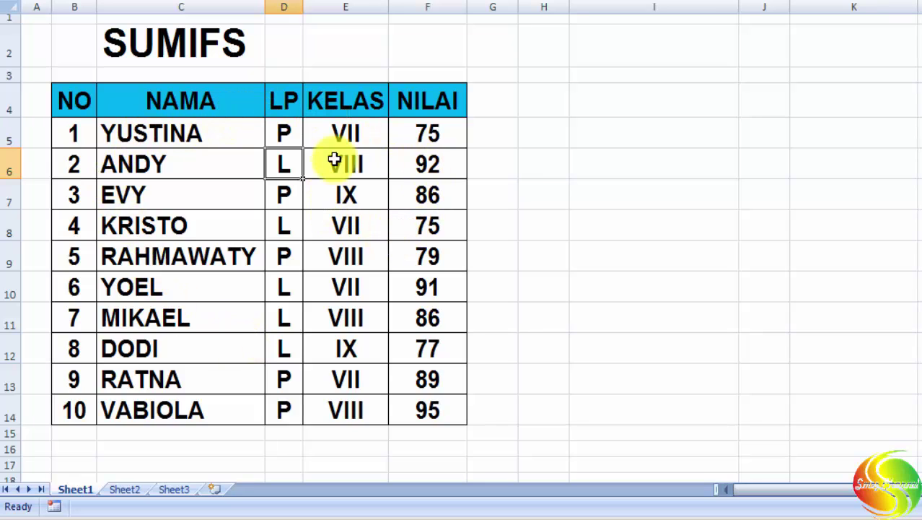
left_click(345, 137)
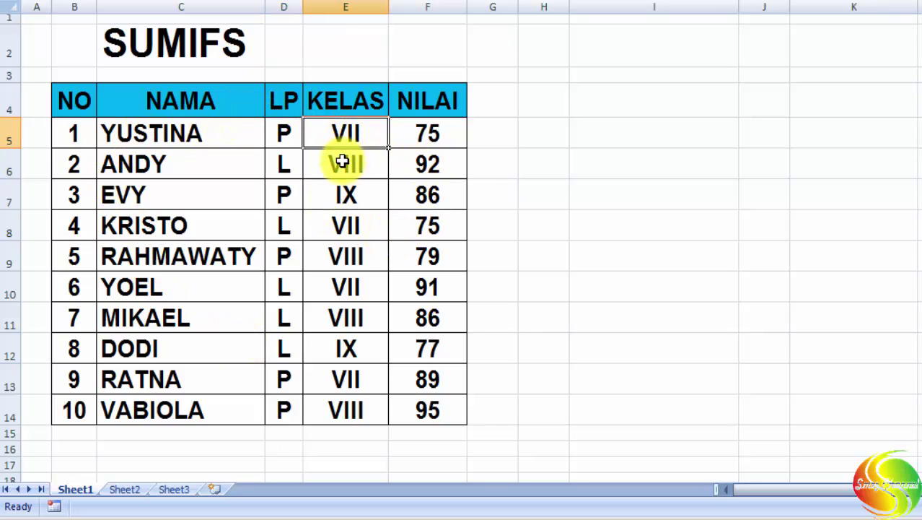
left_click(341, 164)
left_click(348, 195)
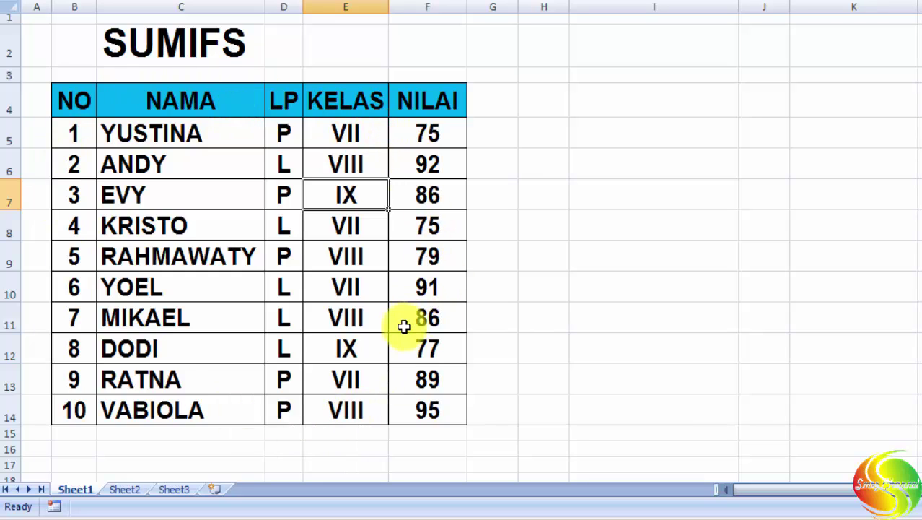
left_click(286, 132)
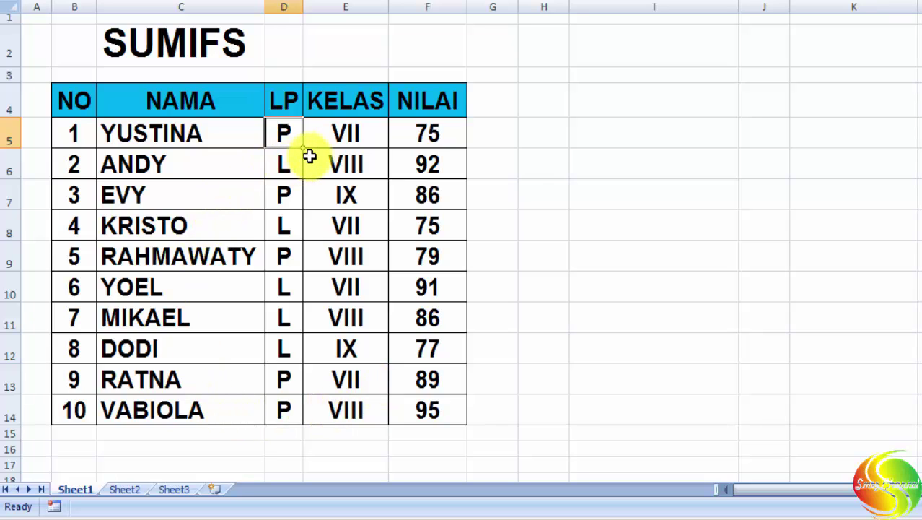
left_click(346, 134)
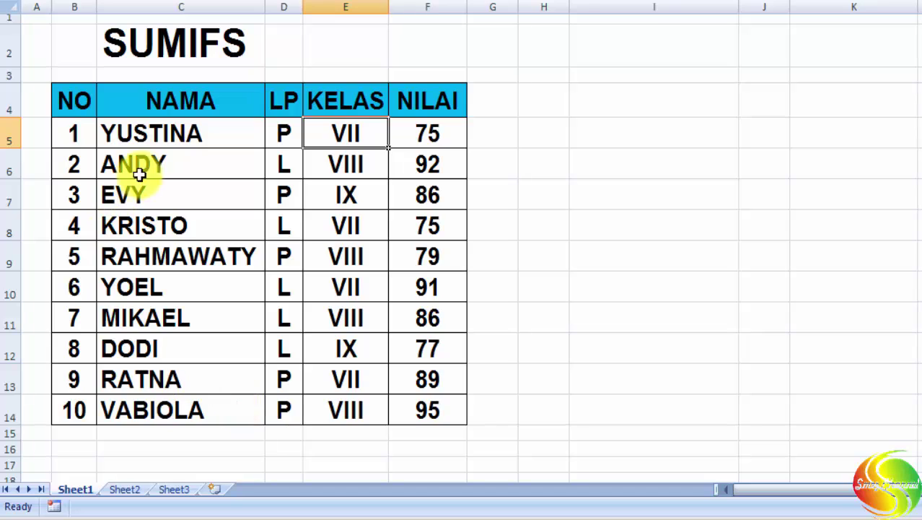
left_click(281, 133)
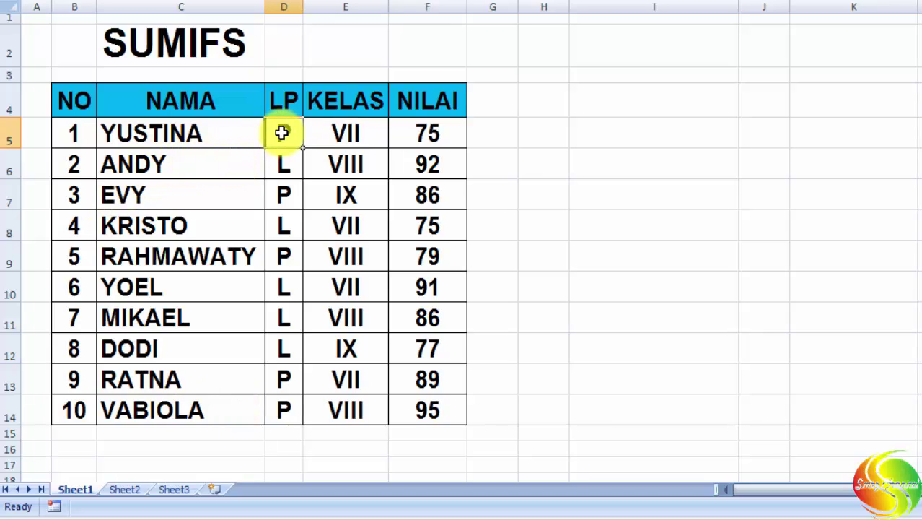
left_click(352, 143)
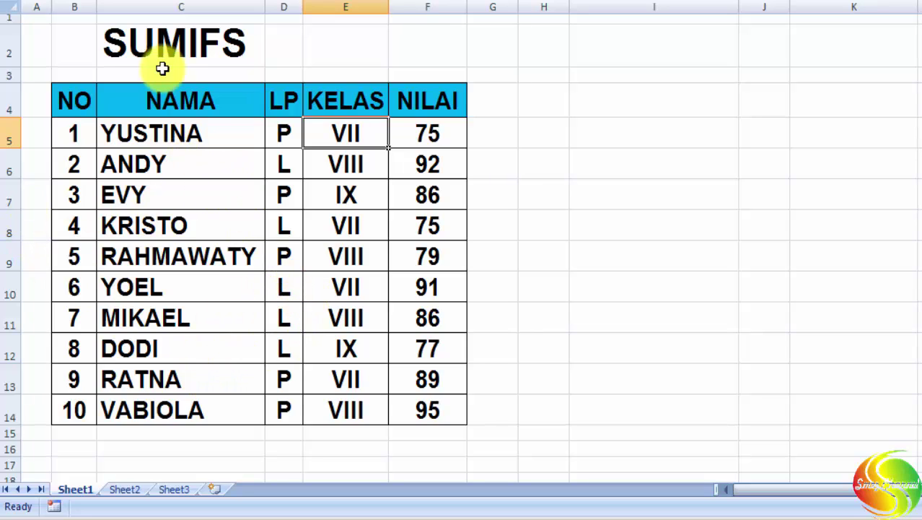
left_click(188, 49)
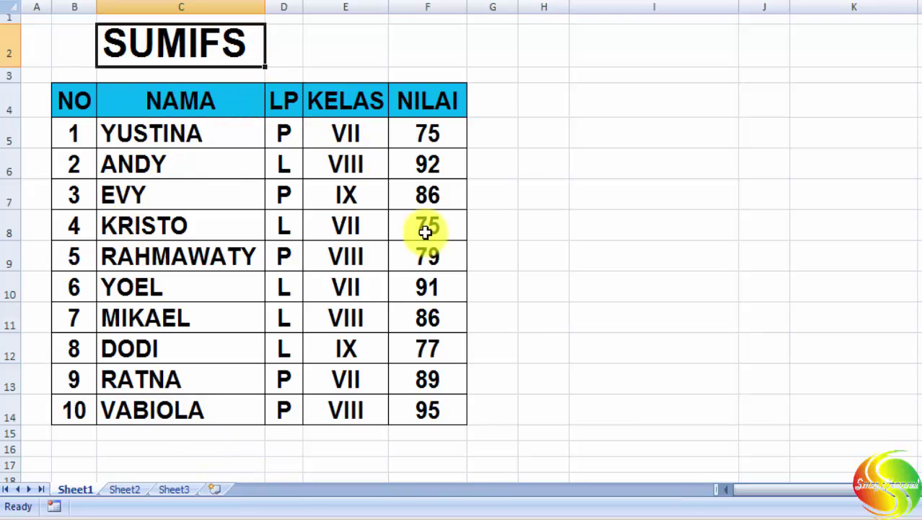
left_click(284, 136)
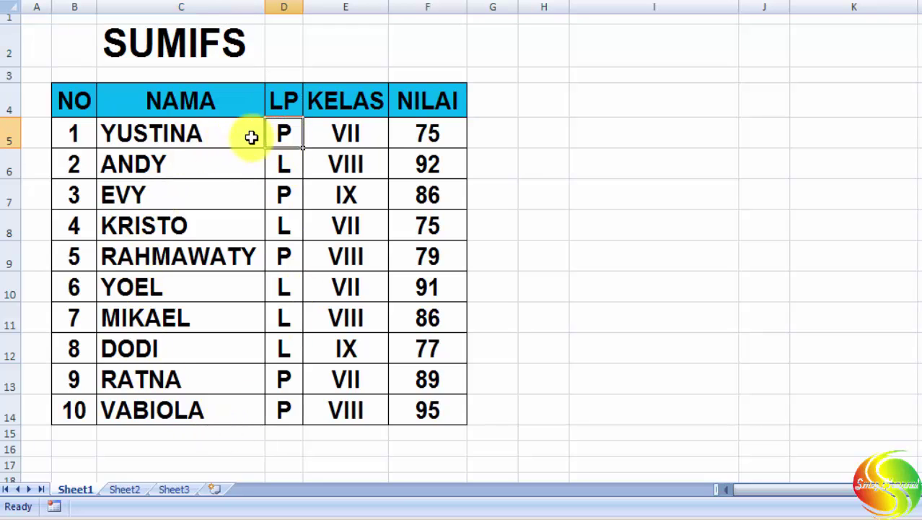
left_click(352, 132)
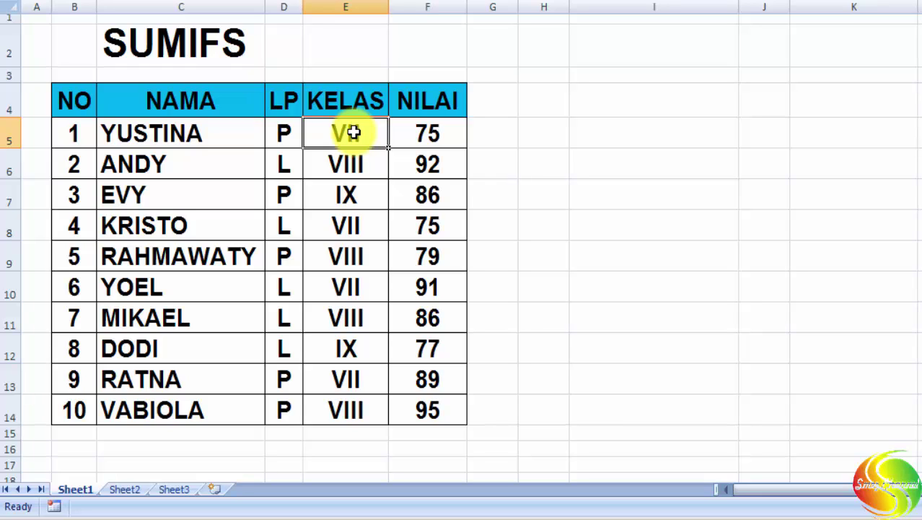
left_click(349, 162)
left_click(345, 197)
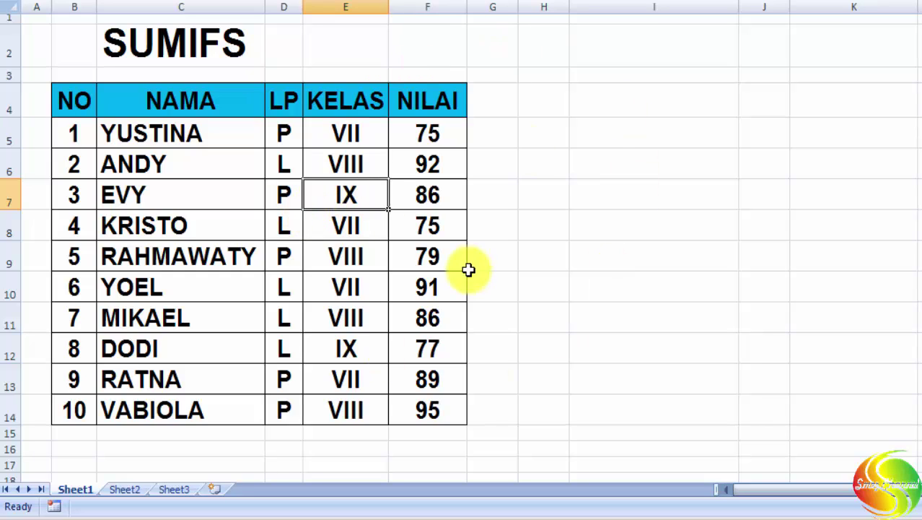
Widen column I and start a SUMIFS formula in I5 with F5:F14 as the sum range.
left_click(604, 147)
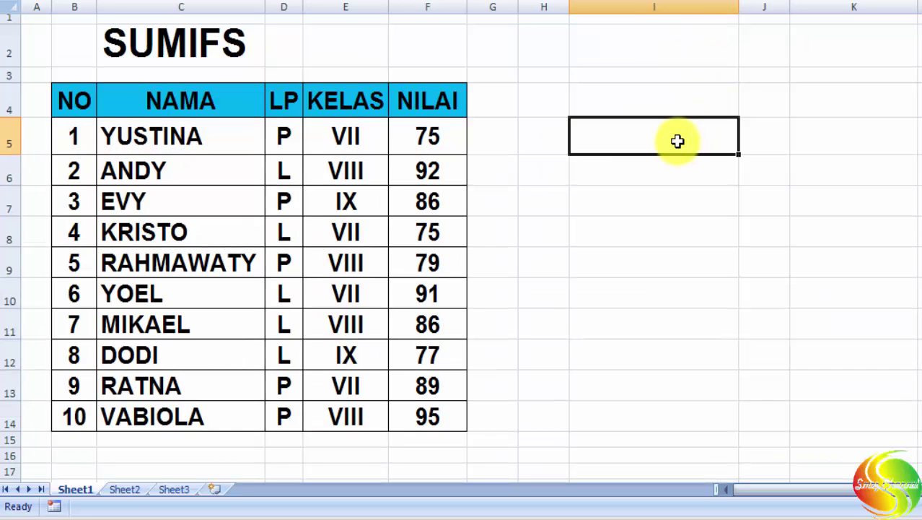
left_click_drag(741, 6, 840, 7)
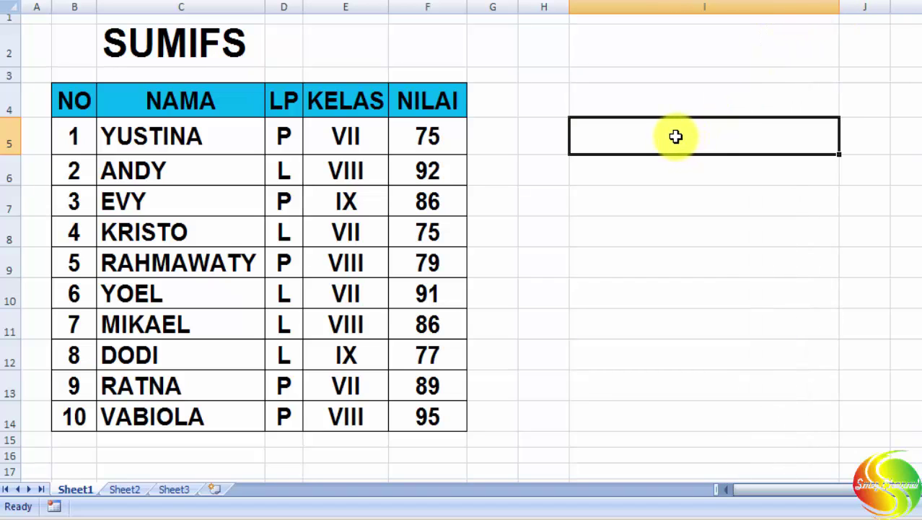
type("=SUM")
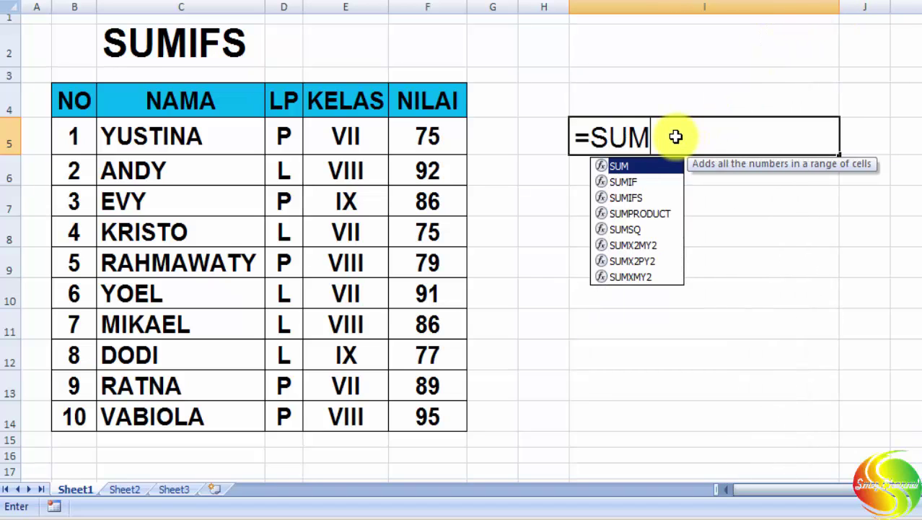
type("IF")
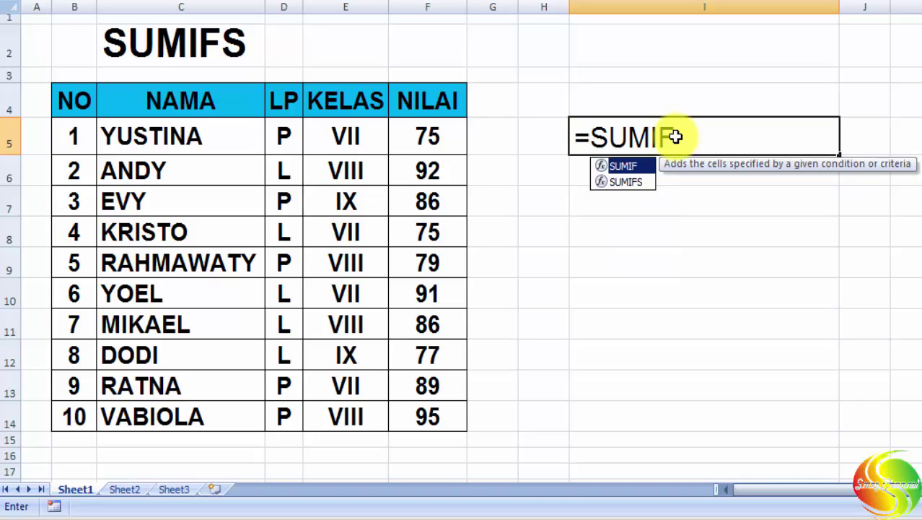
type("S")
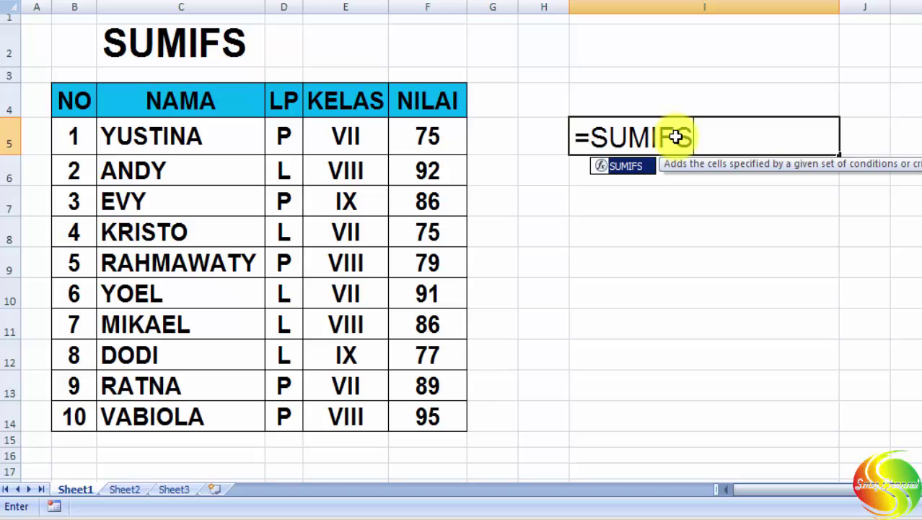
type("(")
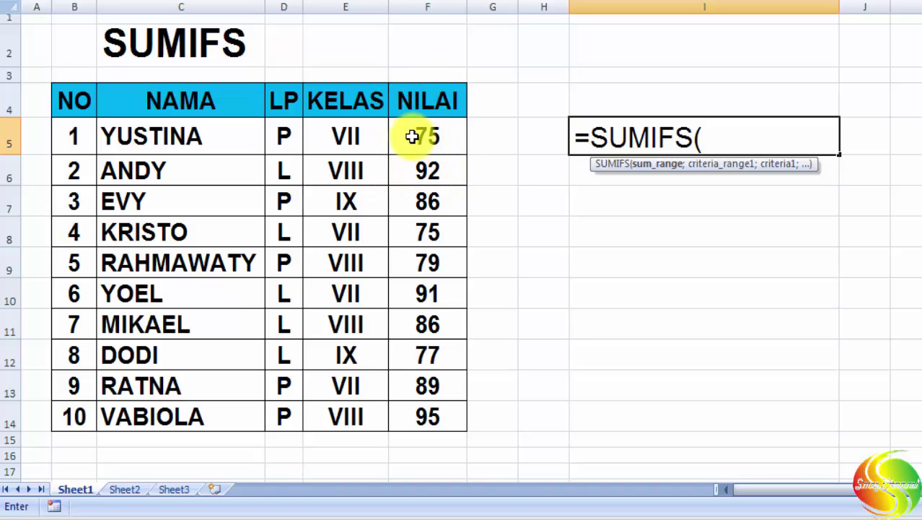
left_click_drag(417, 136, 411, 410)
type(";")
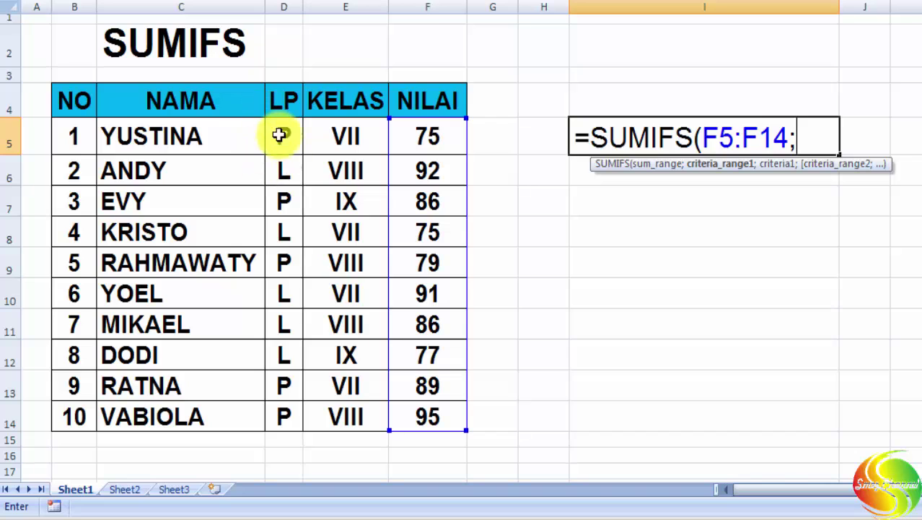
Complete the SUMIFS formula with the criteria D5:D14 equal to "P" and E5:E14 equal to "VII".
left_click_drag(277, 138, 292, 428)
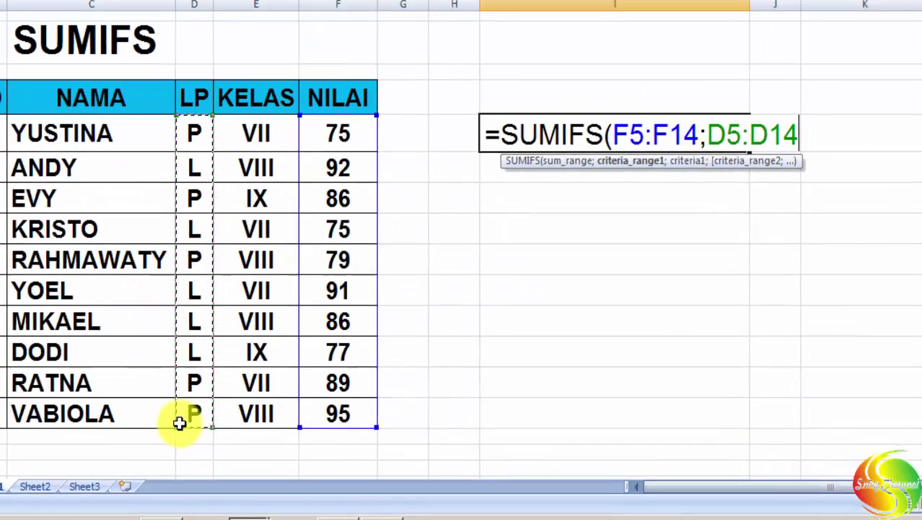
type(";\"P")
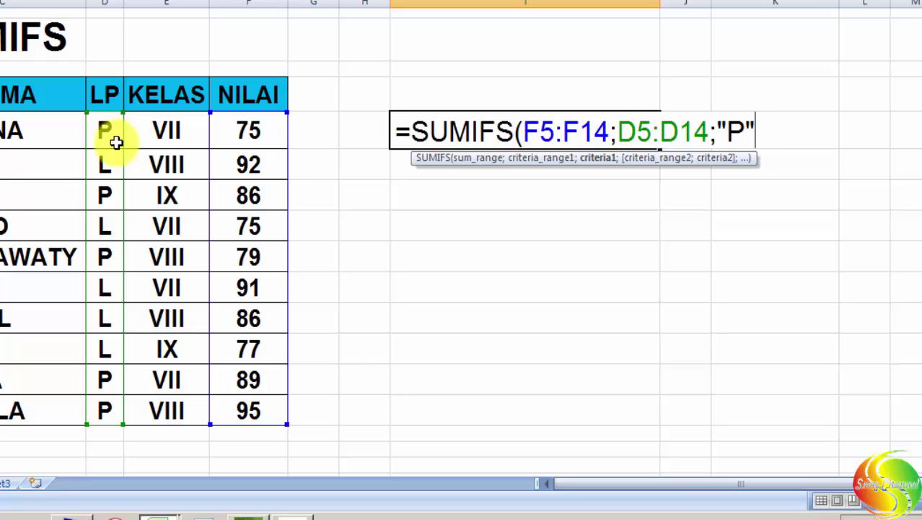
type(";")
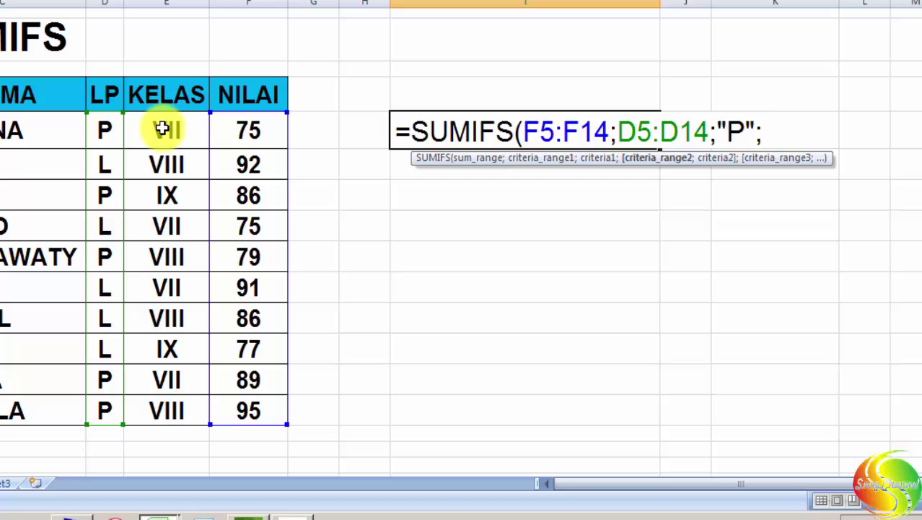
left_click_drag(165, 128, 168, 412)
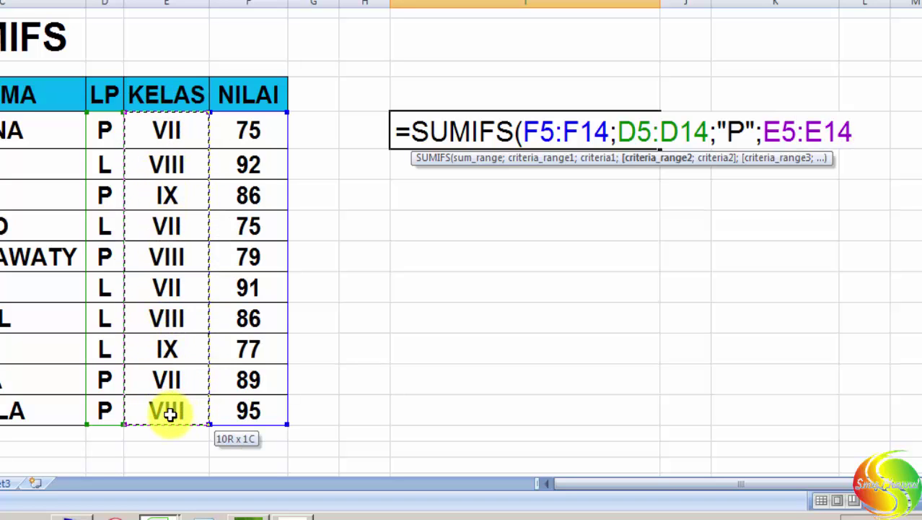
type(";\"VII")
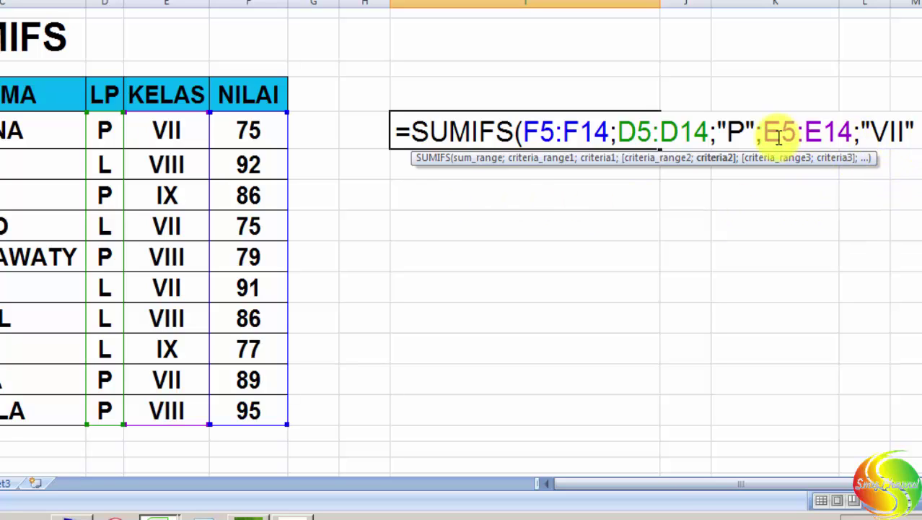
key("Return")
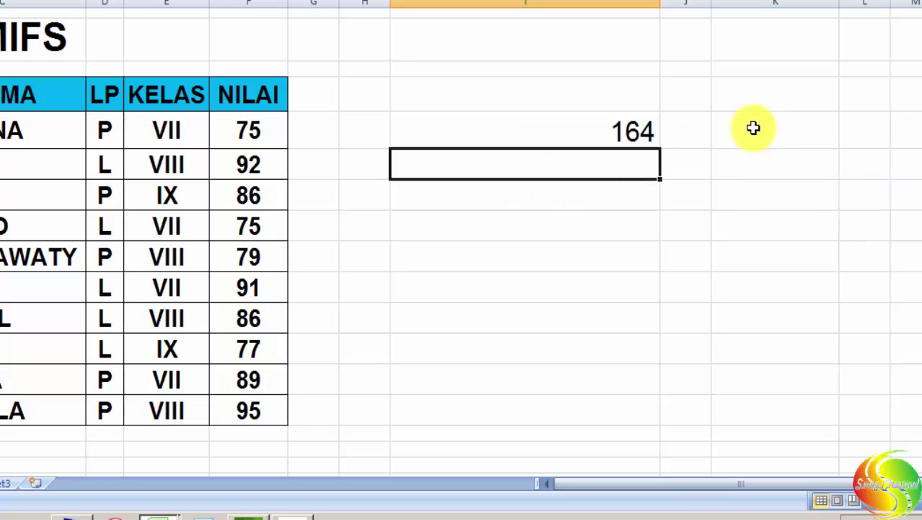
Center the formula result in I5 horizontally and narrow column I.
left_click(584, 127)
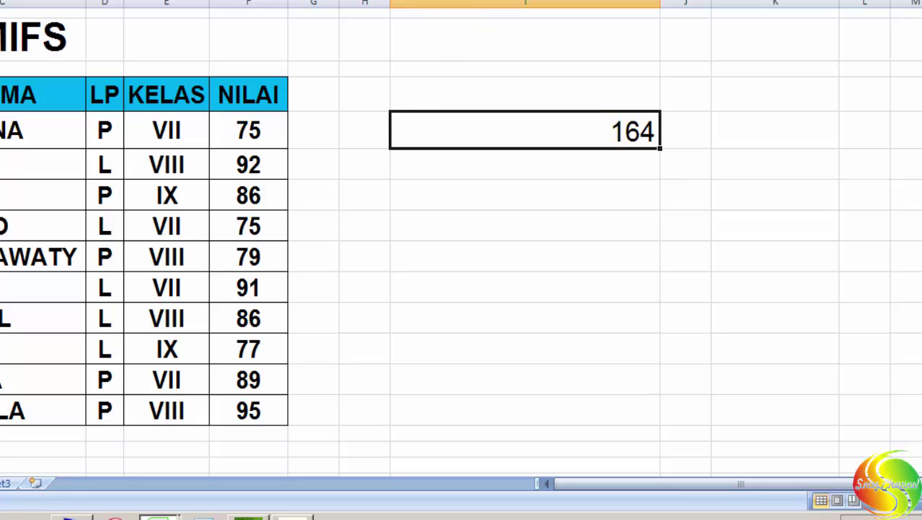
key("alt+h")
key("a")
key("c")
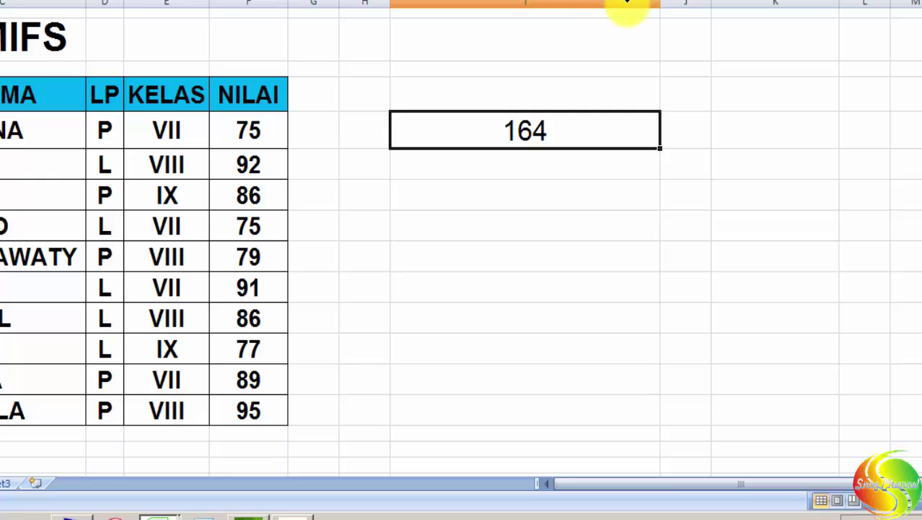
left_click_drag(659, 3, 529, 7)
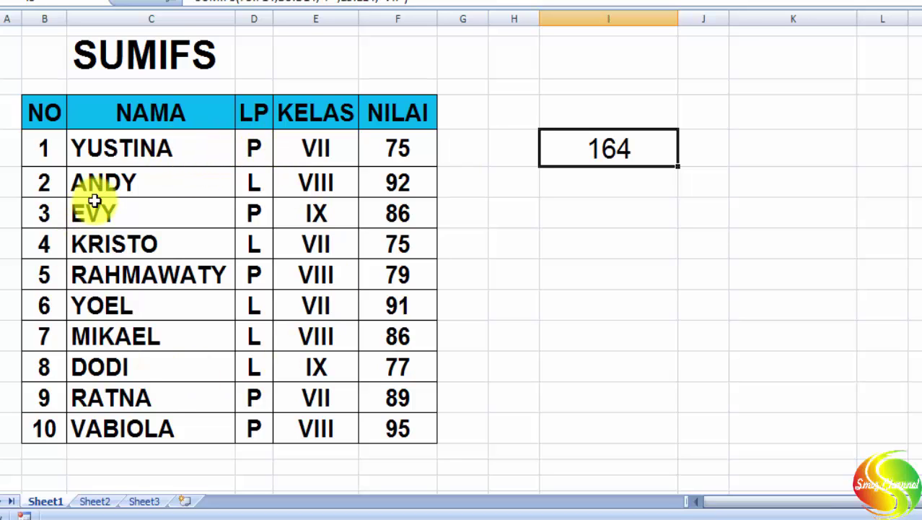
Fill the LP, KELAS and NILAI cells of student 1 (D5:F5) with yellow as a match for the criteria P and VII.
left_click(258, 149)
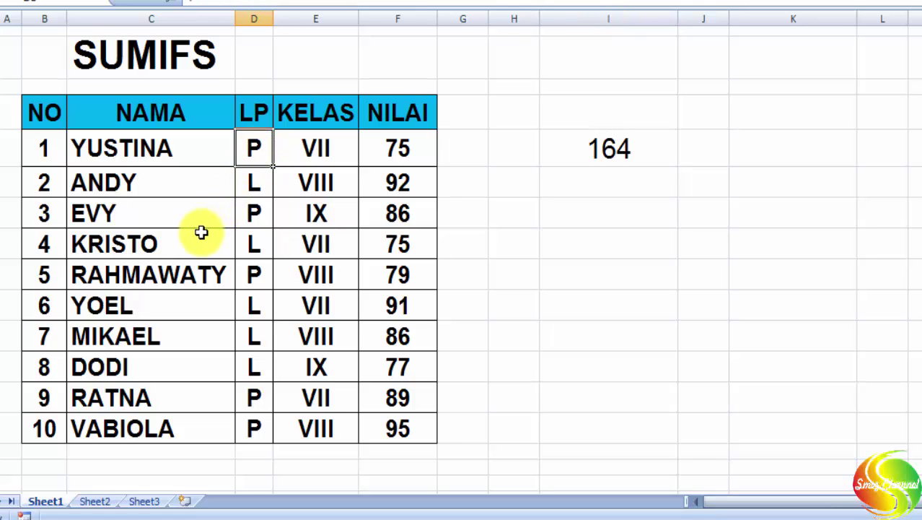
left_click(322, 148)
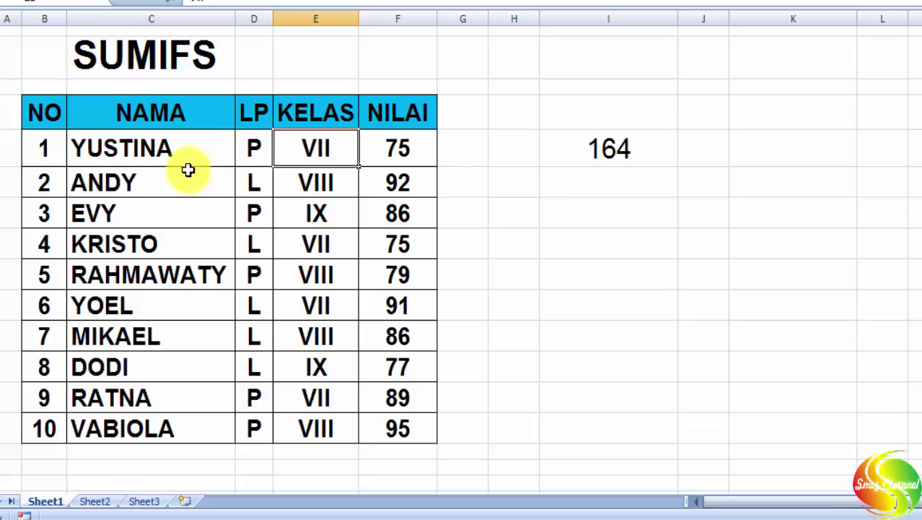
left_click(239, 144)
left_click(241, 1)
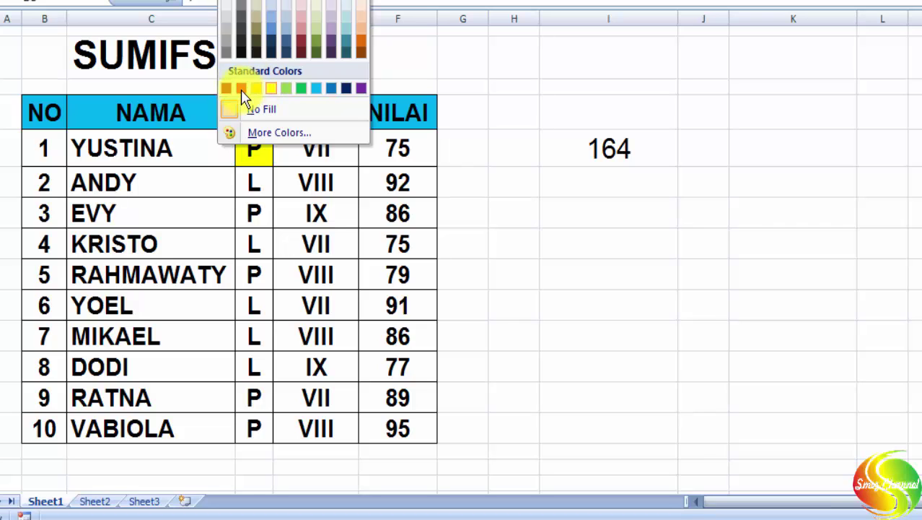
left_click(272, 89)
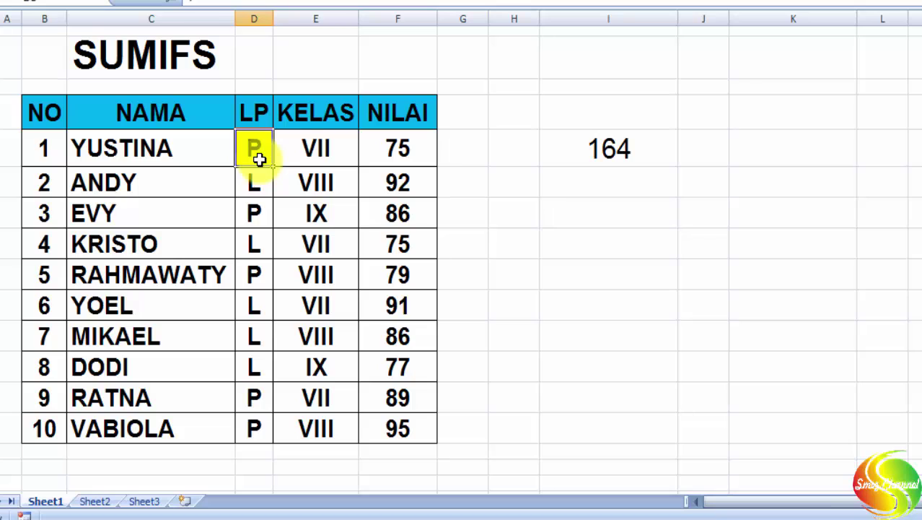
left_click(303, 148)
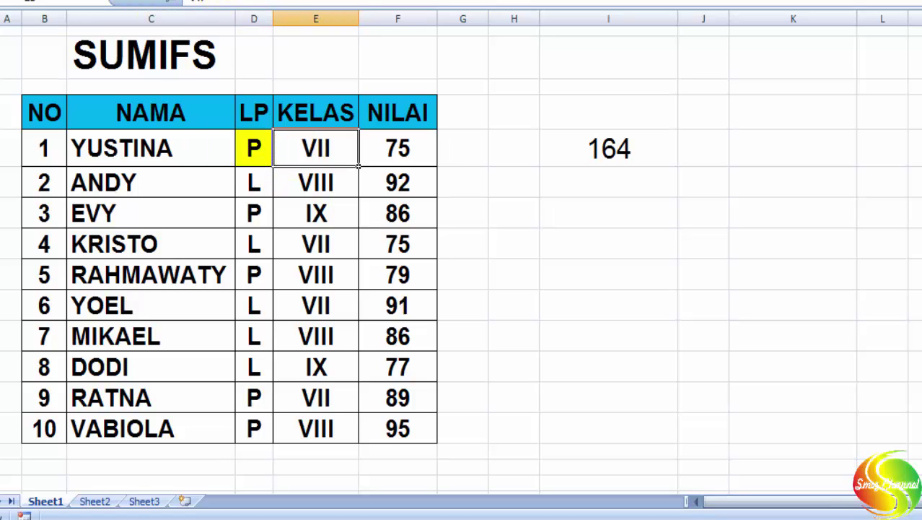
key("F4")
left_click(358, 197)
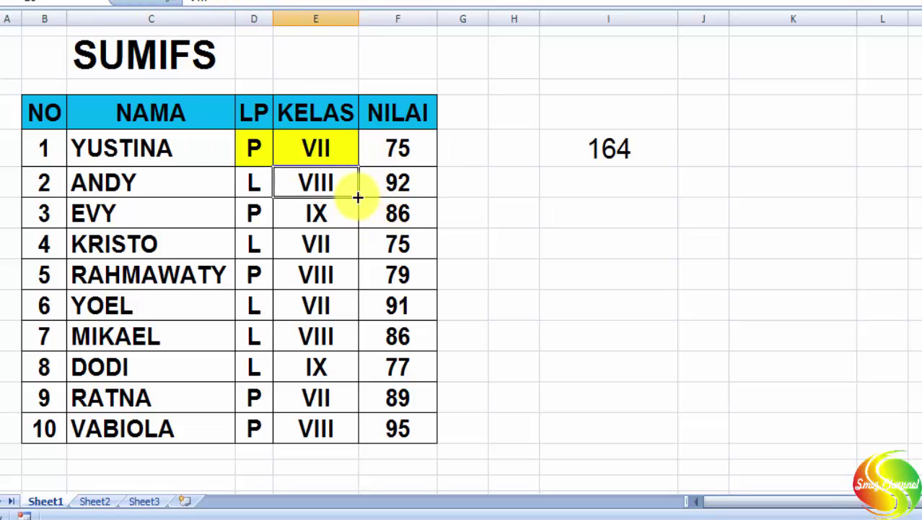
left_click(406, 150)
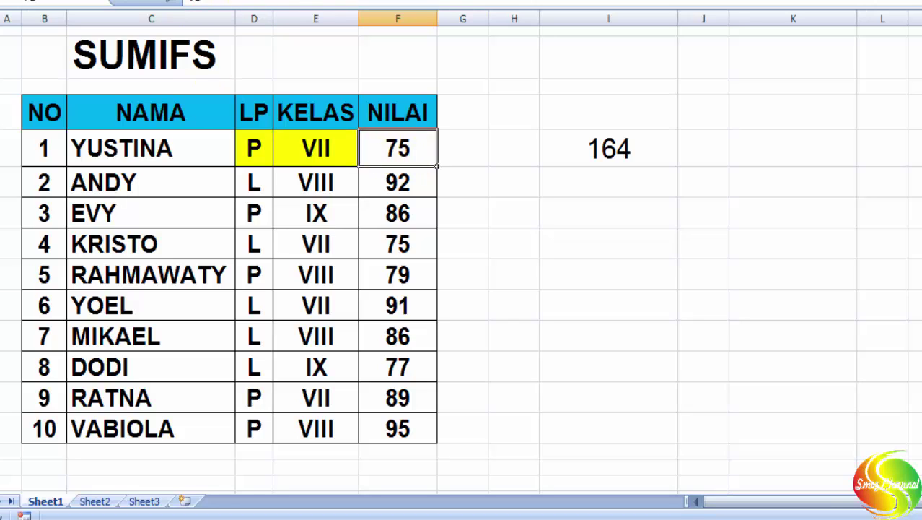
key("F4")
left_click_drag(513, 212, 514, 242)
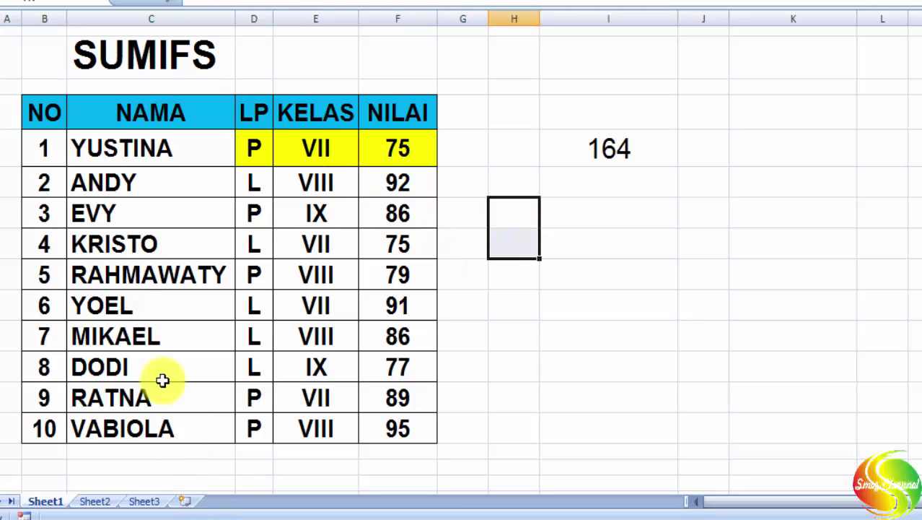
Check the LP and KELAS entries of students 2 to 9 against the criteria P and VII.
left_click(254, 186)
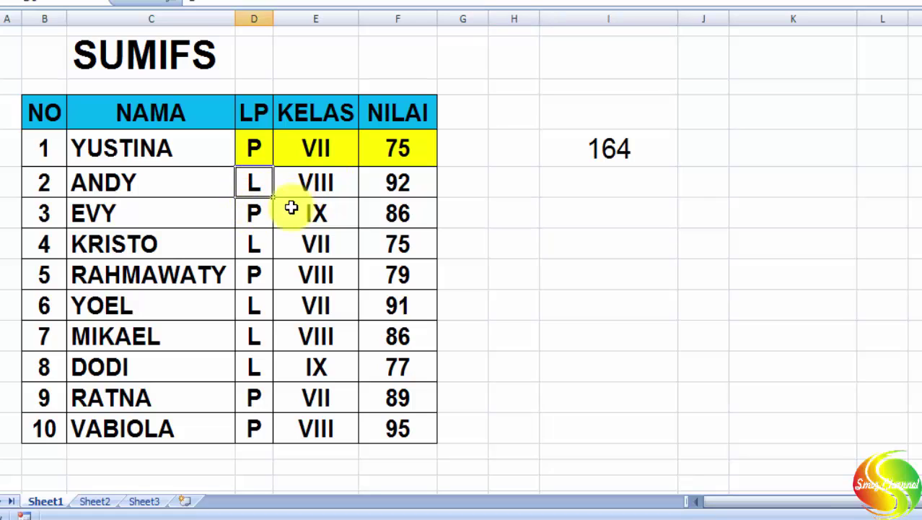
left_click(329, 215)
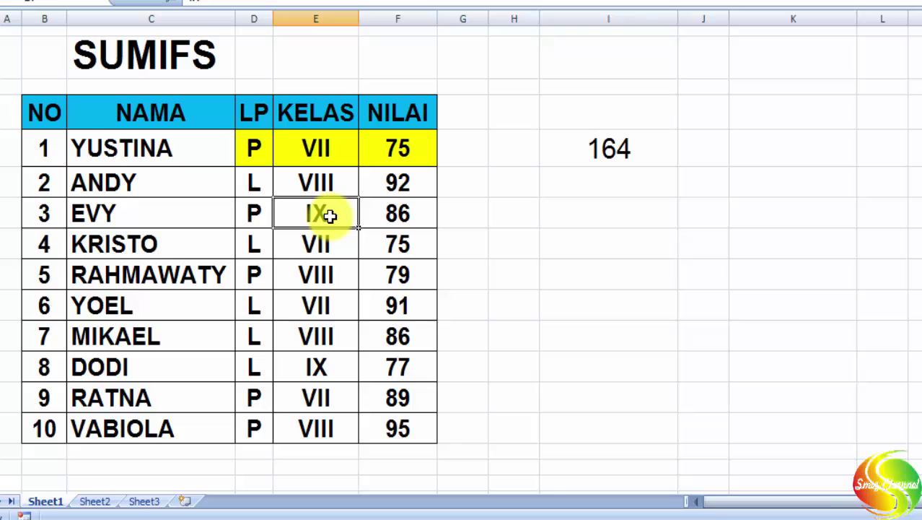
left_click(262, 251)
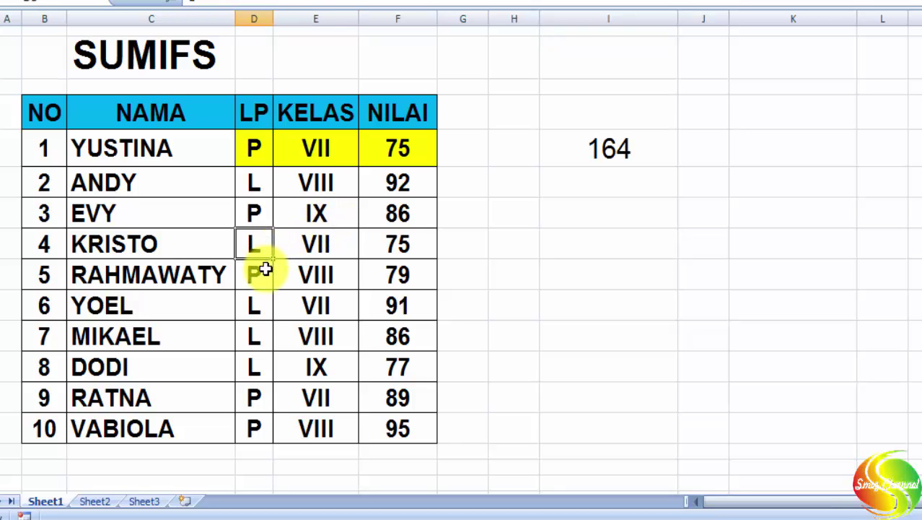
left_click(326, 282)
left_click(265, 313)
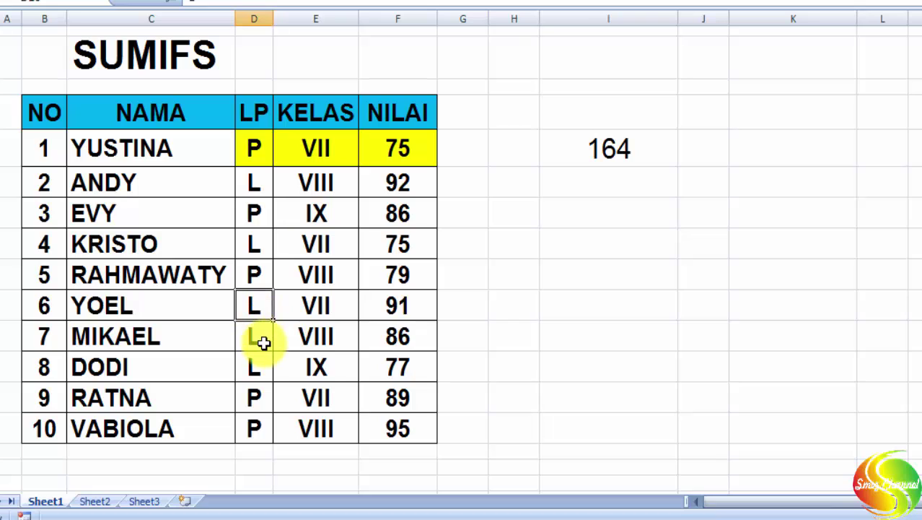
left_click(257, 373)
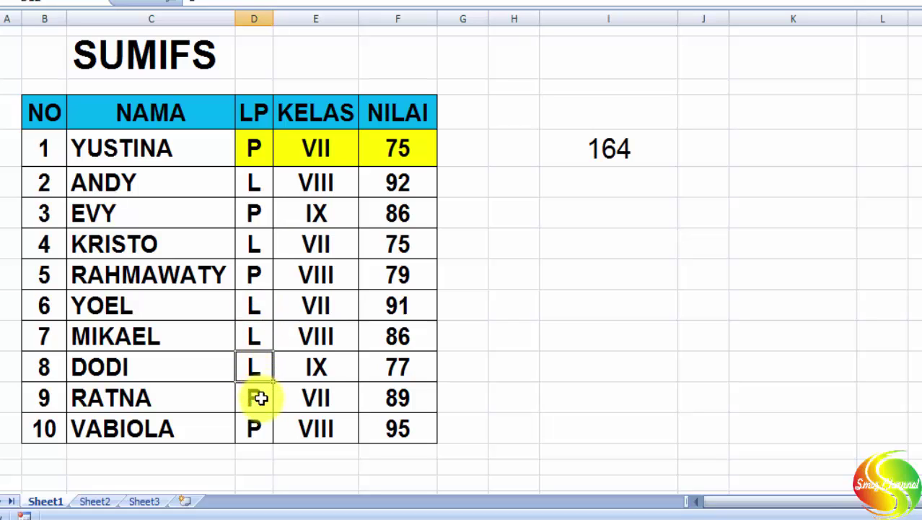
left_click(325, 400)
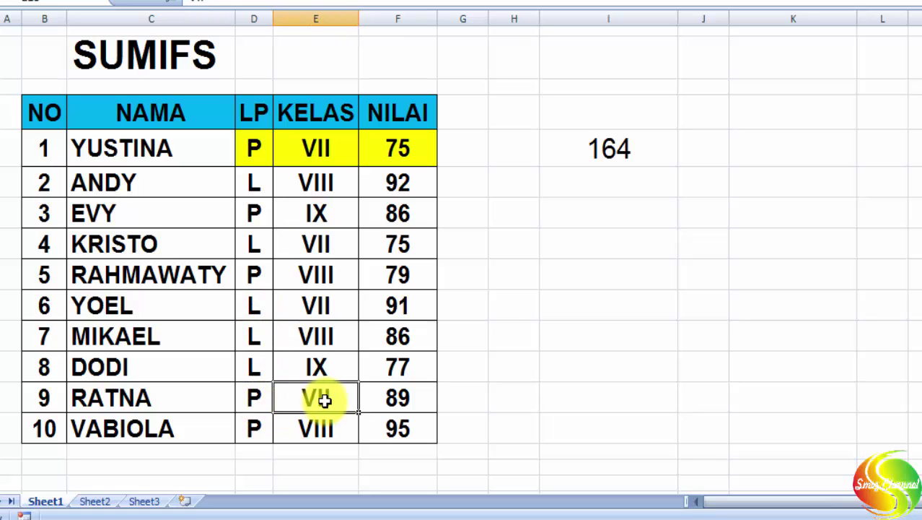
Fill the LP, KELAS and NILAI cells of student 9 (D13:F13) with the same yellow.
left_click(255, 398)
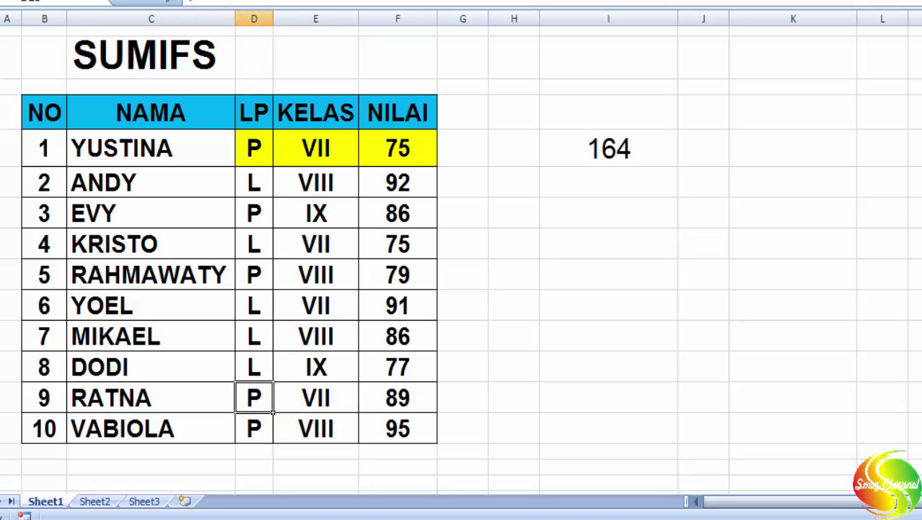
left_click(230, 0)
left_click(302, 400)
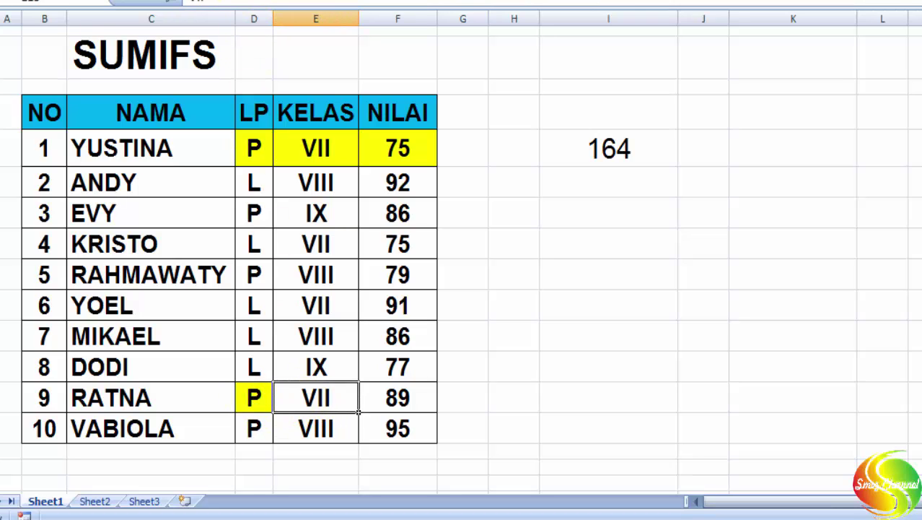
left_click(229, 1)
left_click(385, 401)
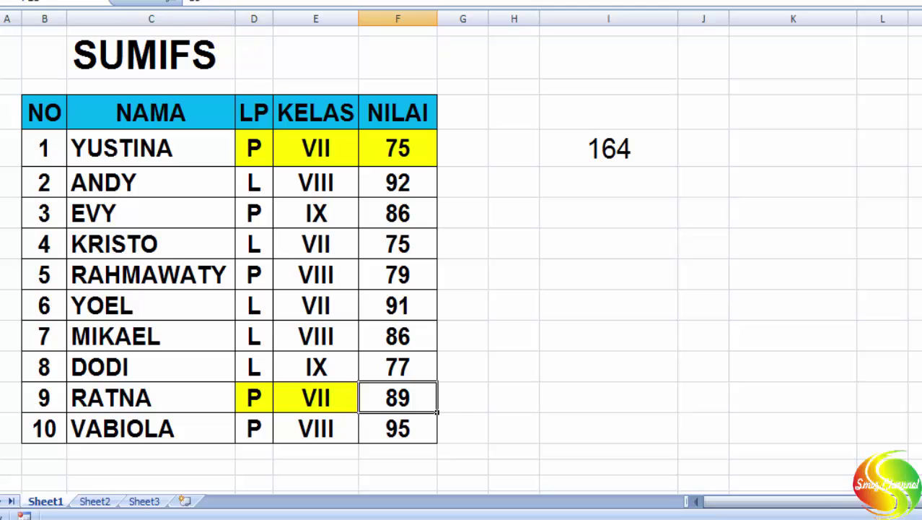
left_click(231, 1)
left_click(492, 386)
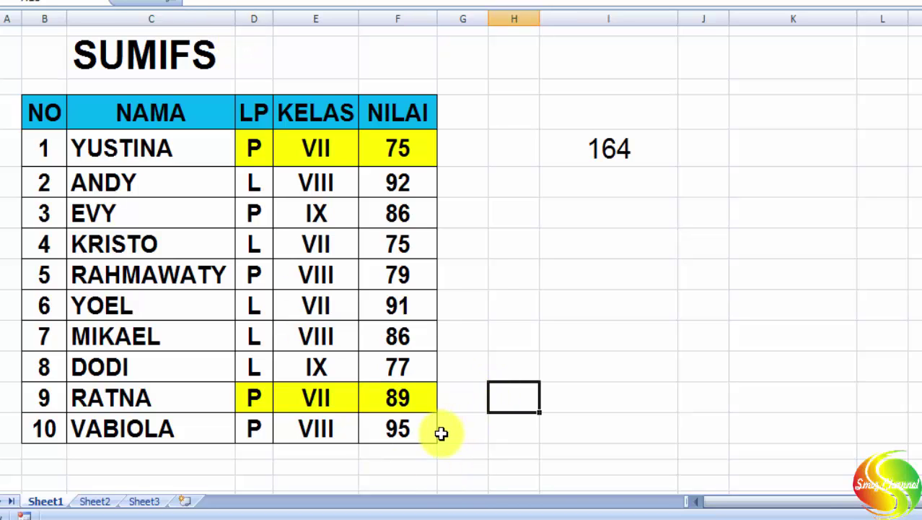
Check the last student's LP and KELAS entries and compare the highlighted matches with the SUMIFS result in I5.
left_click(252, 429)
left_click(322, 431)
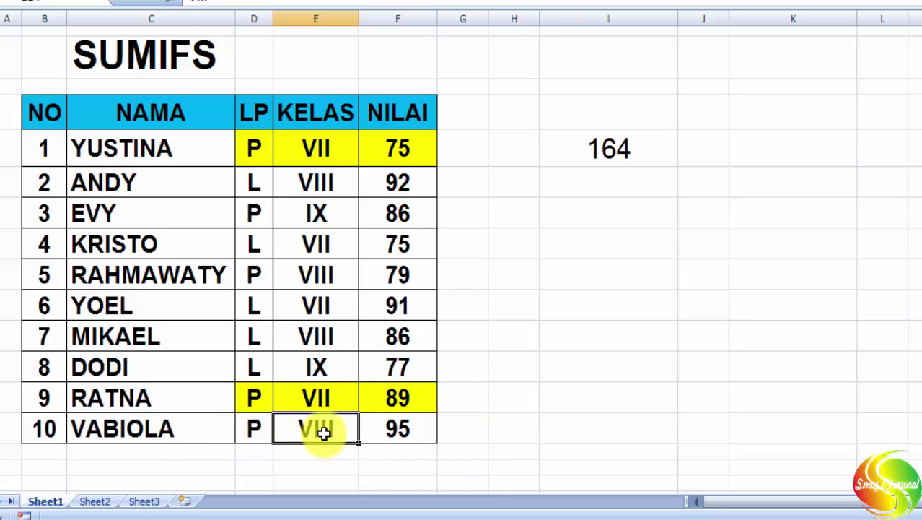
left_click(253, 149)
left_click(254, 393)
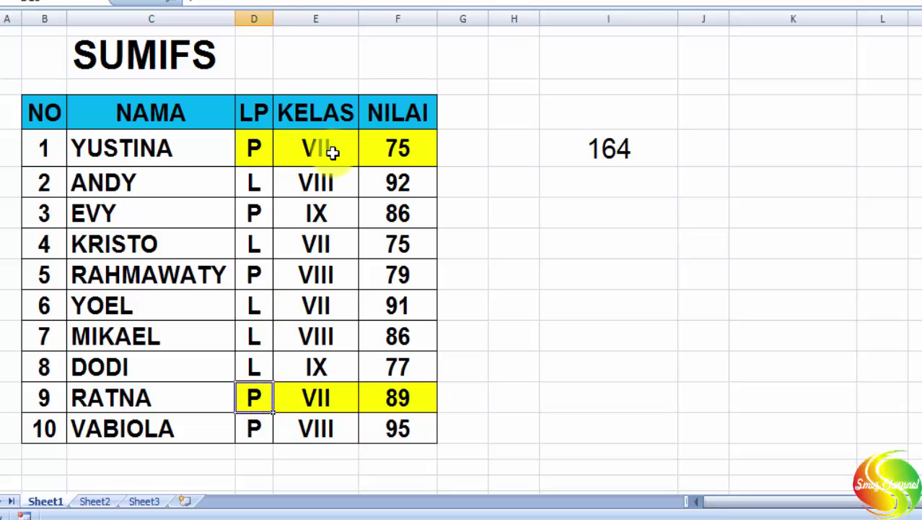
left_click(306, 143)
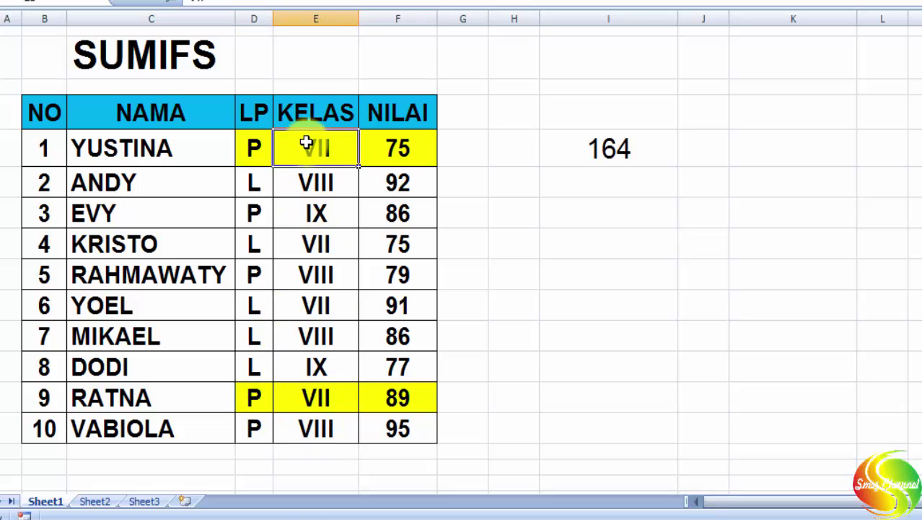
left_click(594, 157)
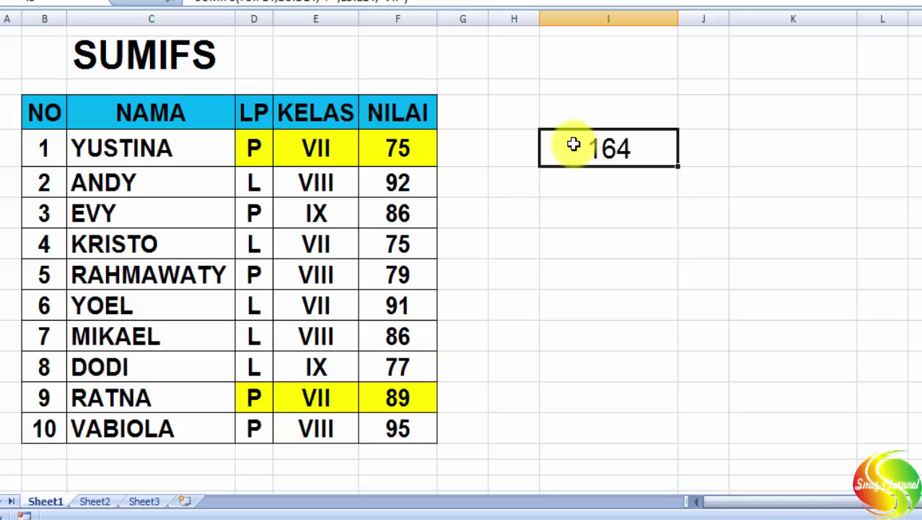
Switch to the Calculator, add 75 and 89 to compare with the result in I5, and close the Calculator.
left_click(350, 519)
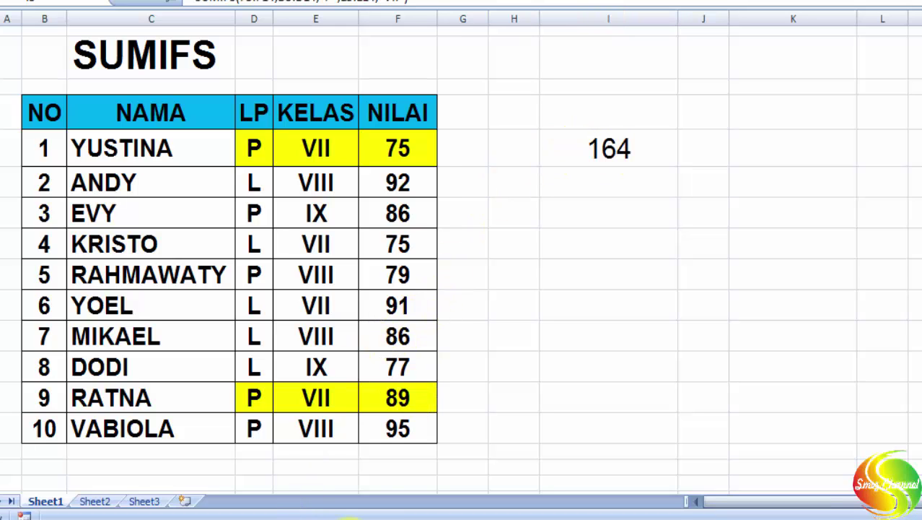
left_click_drag(909, 2, 762, 65)
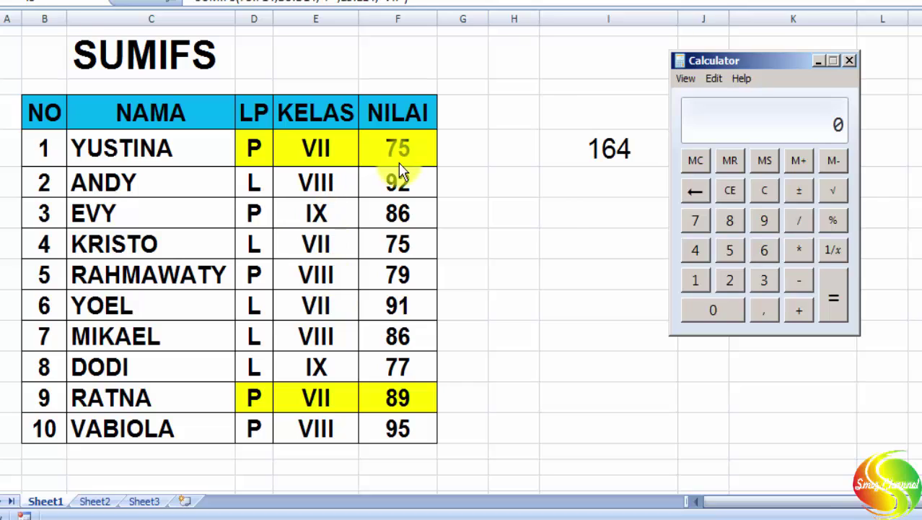
left_click(731, 260)
left_click(798, 316)
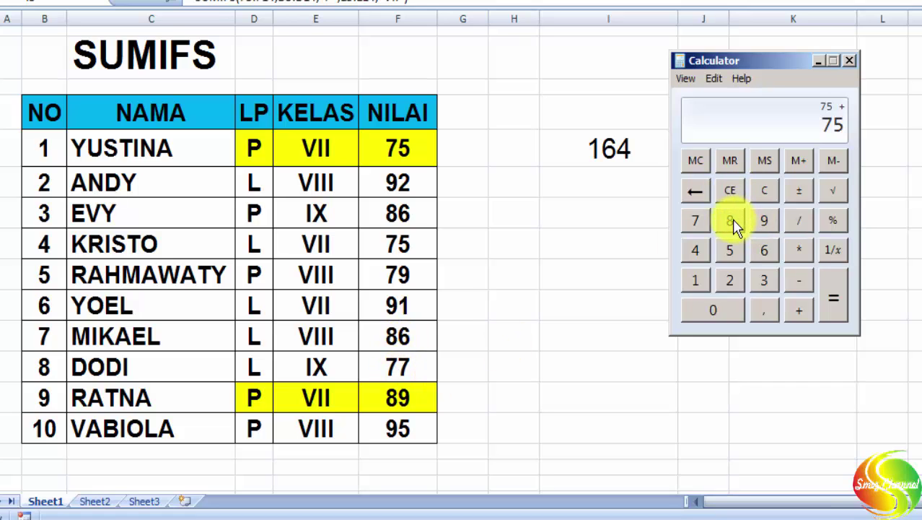
left_click(764, 221)
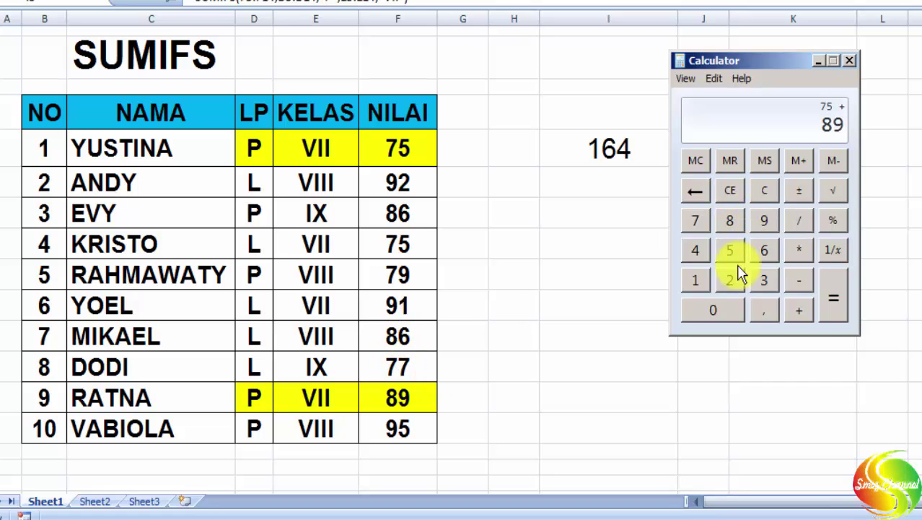
left_click(836, 305)
left_click_drag(783, 68, 723, 103)
left_click_drag(708, 157, 599, 192)
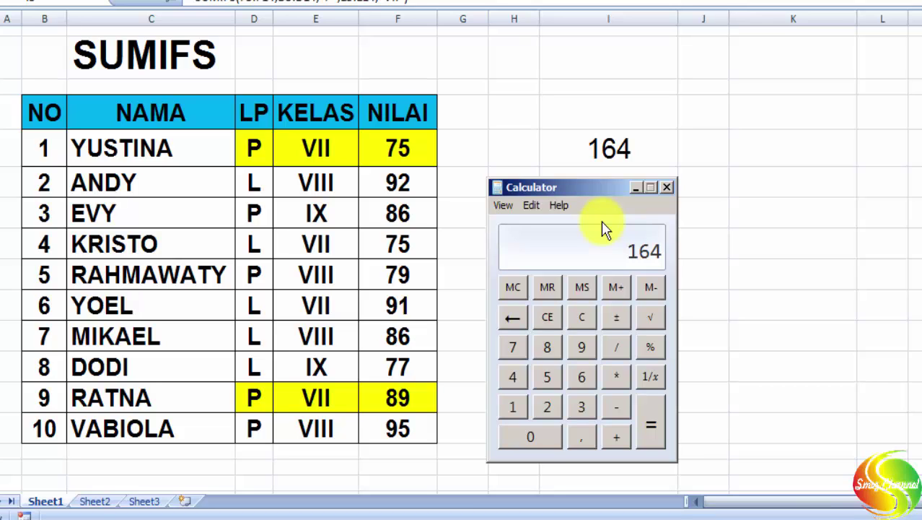
left_click(668, 187)
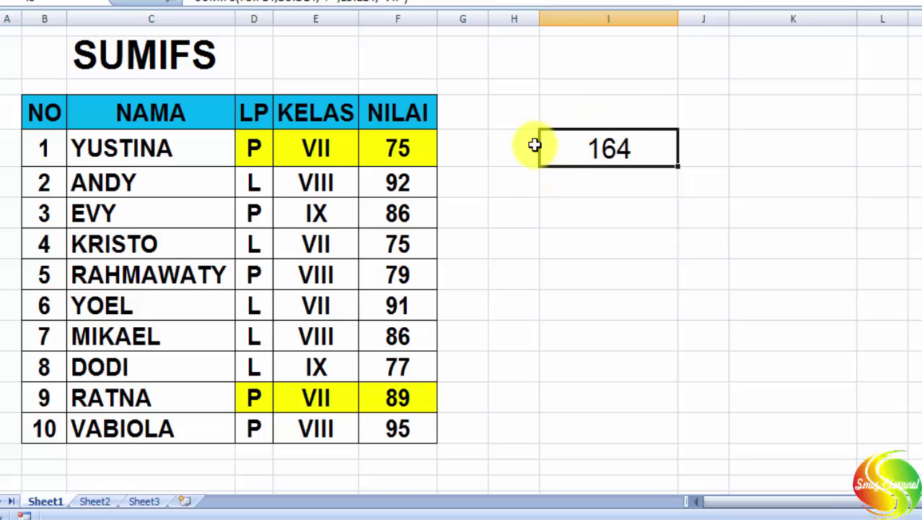
Apply all borders to cells G5:I5 to frame two criteria cells beside the SUMIFS result.
left_click(458, 150)
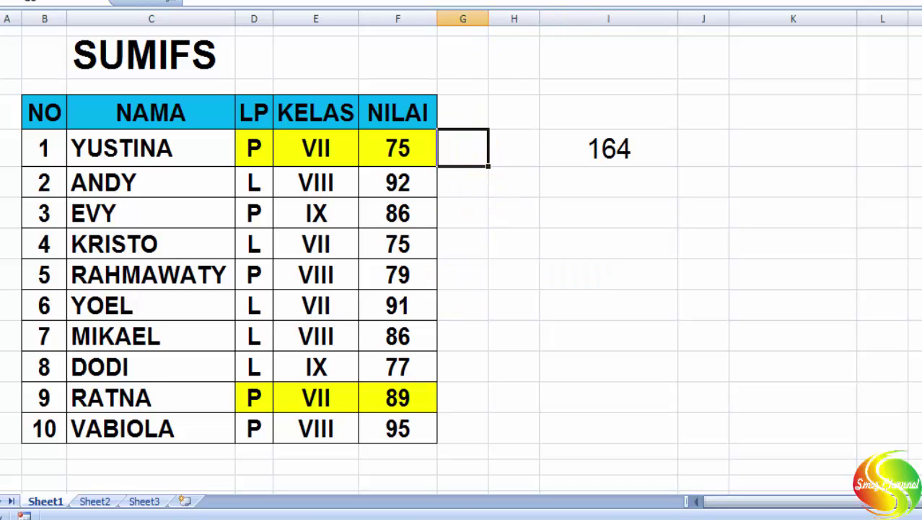
left_click_drag(457, 146, 610, 157)
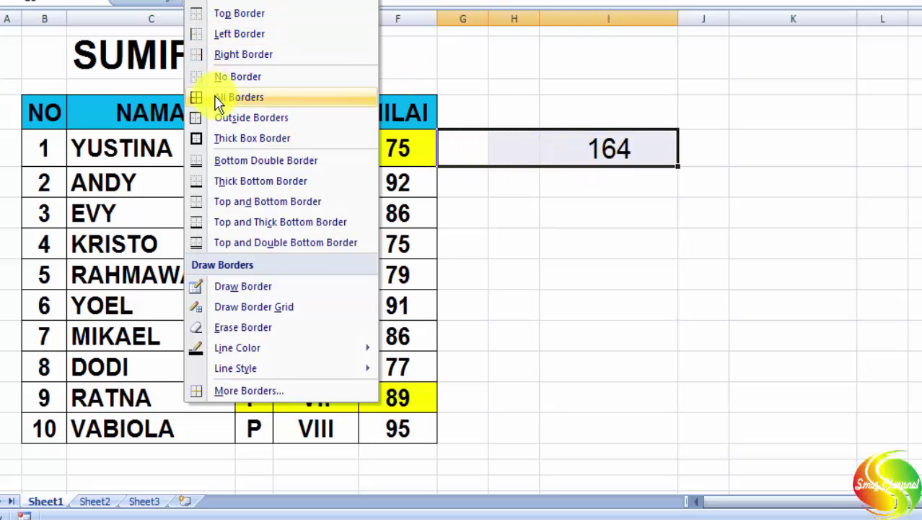
left_click(220, 96)
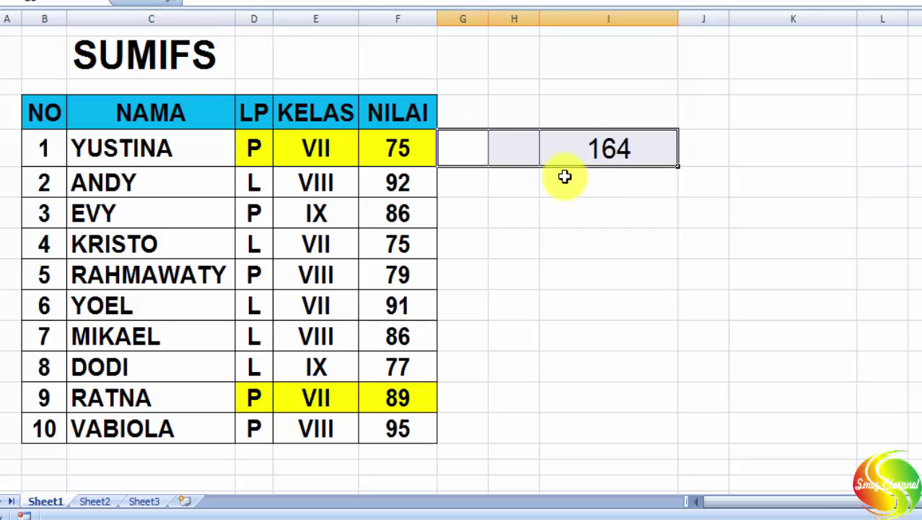
left_click(474, 157)
left_click_drag(474, 157, 499, 156)
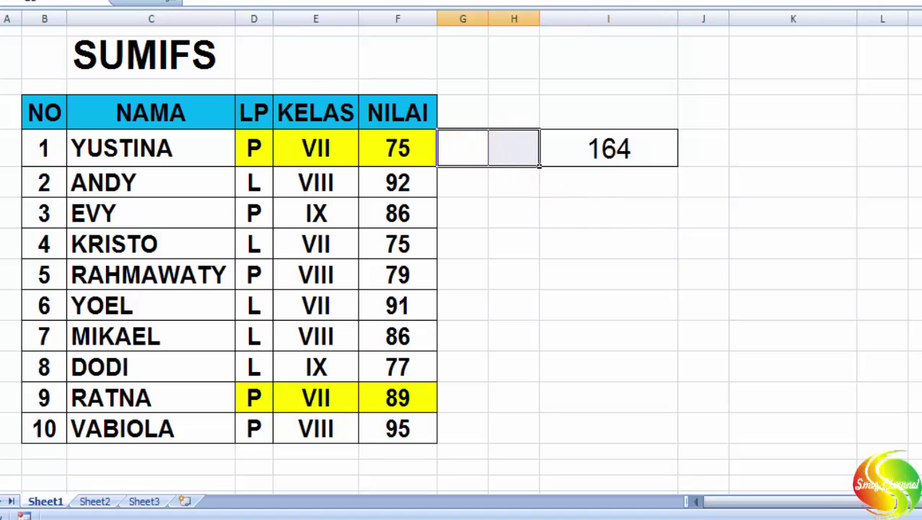
left_click(514, 213)
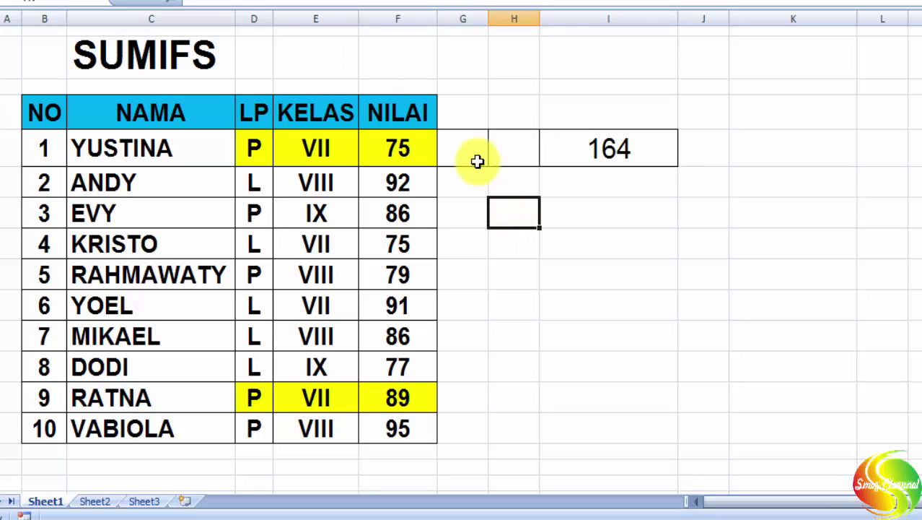
Enter the criteria P in G5 and VII in H5, and center the contents of G5:I5.
left_click(466, 142)
type("P")
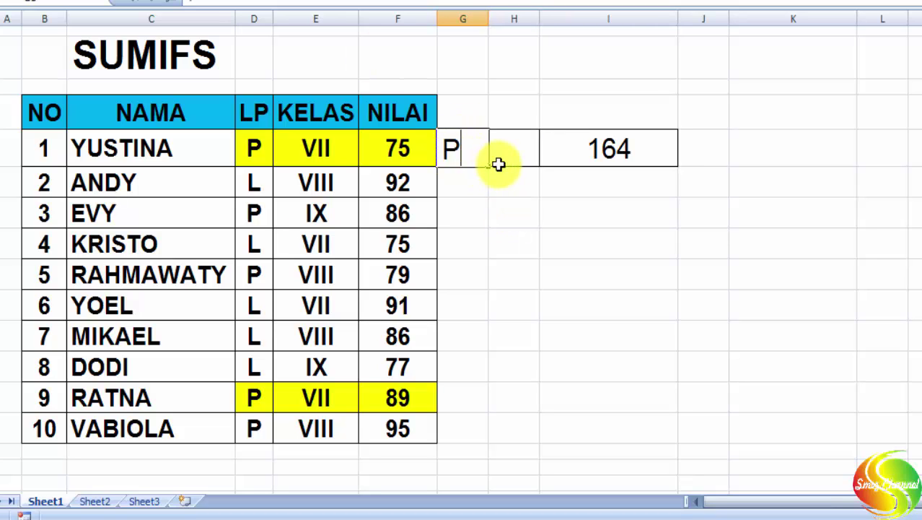
left_click(510, 150)
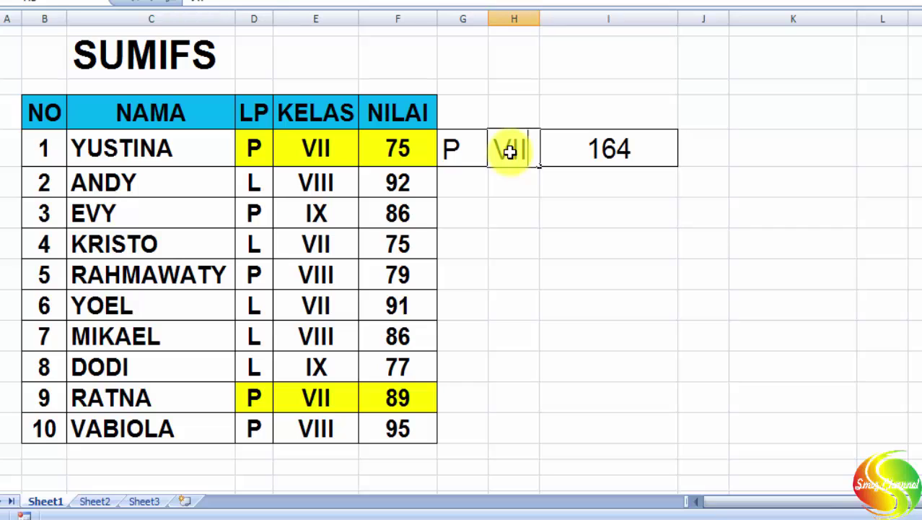
type("VII")
left_click(573, 213)
left_click(443, 112)
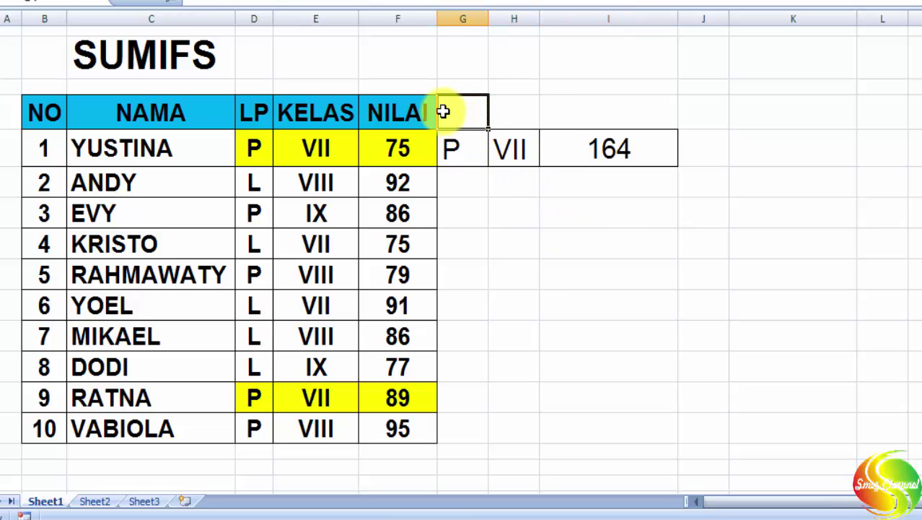
left_click_drag(444, 147, 577, 148)
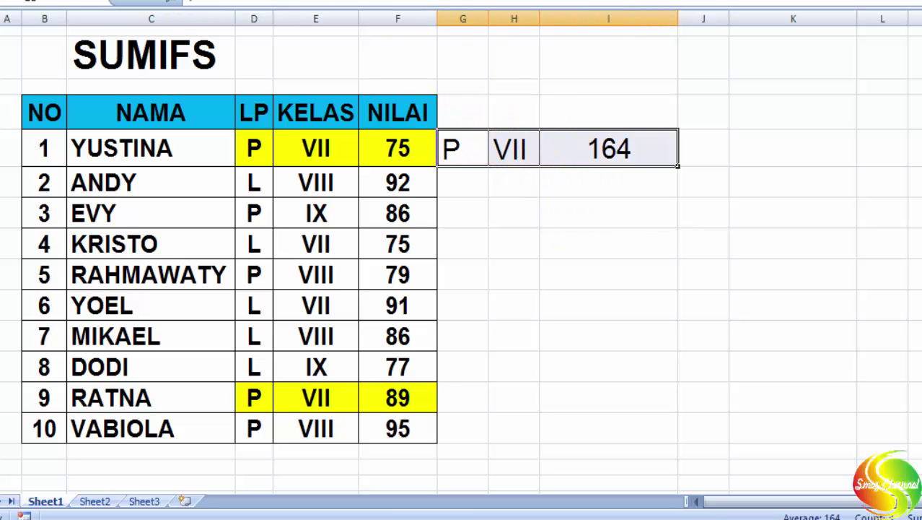
left_click(467, 104)
Insert a blank column before column G to separate the criteria cells from the table, and set its fill to No Fill.
left_click(474, 17)
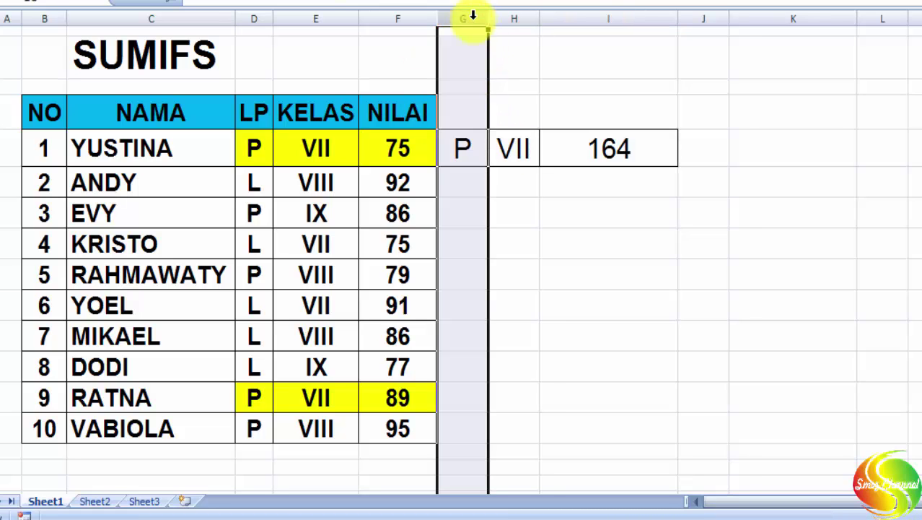
left_click(648, 1)
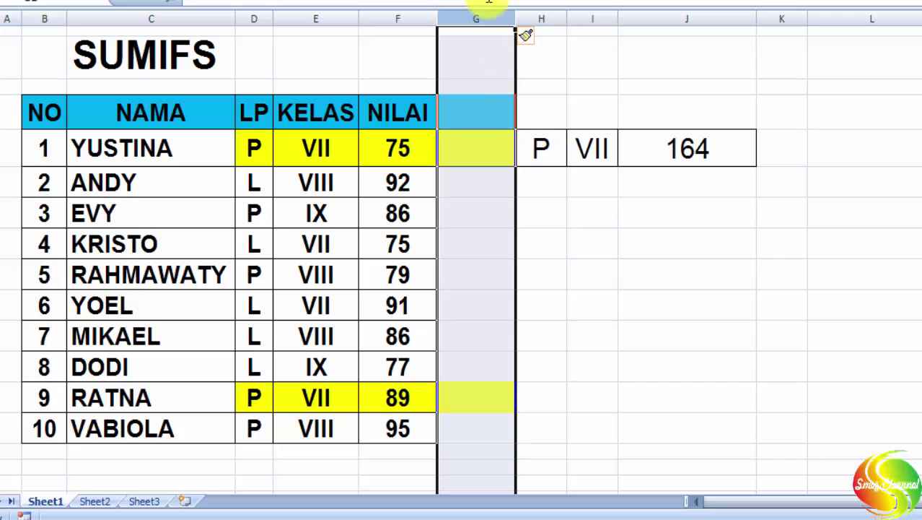
left_click(481, 111)
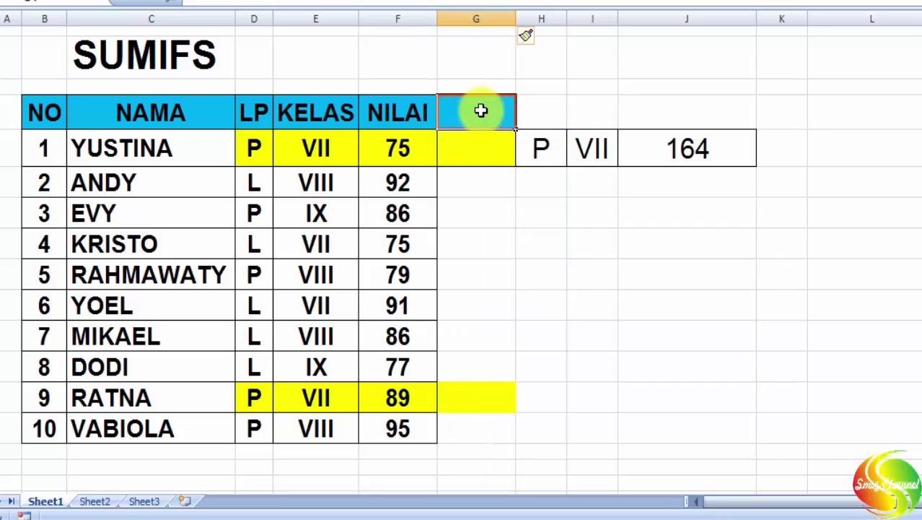
left_click(476, 17)
left_click(238, 1)
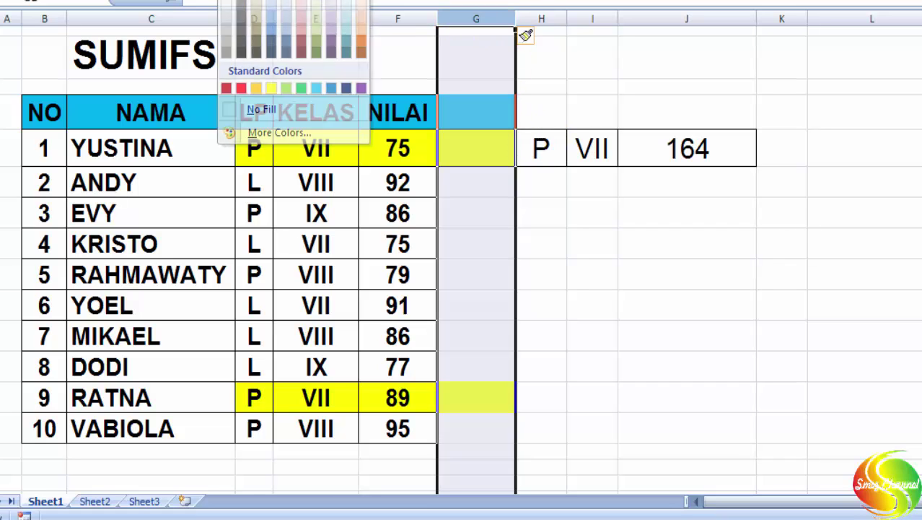
left_click(250, 112)
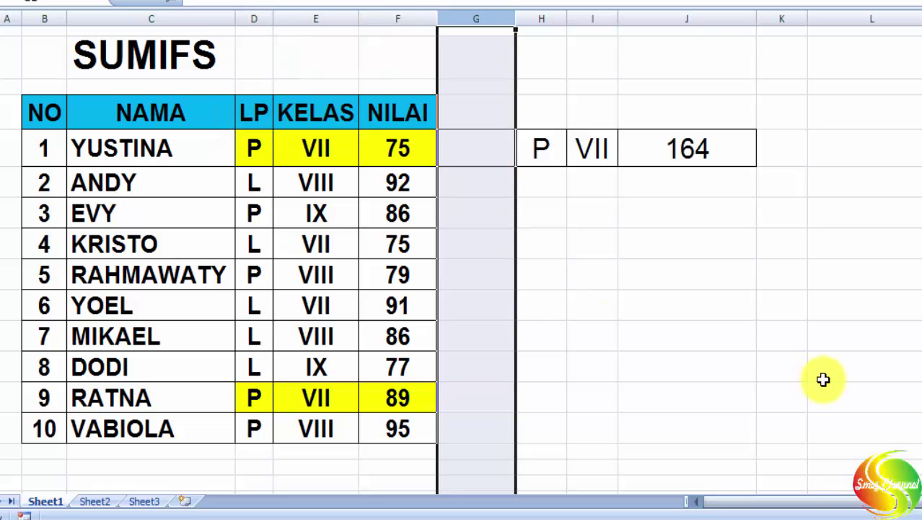
left_click(821, 371)
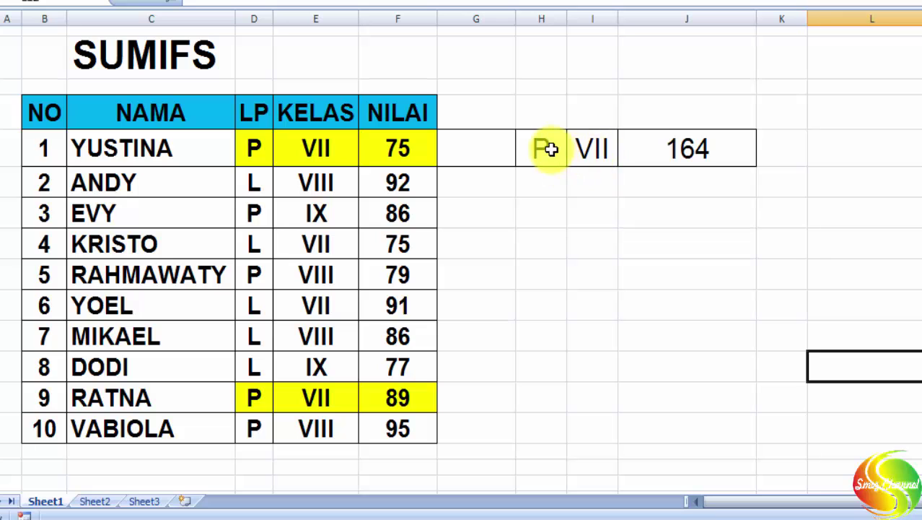
Fill the criteria and result cells H5:J5 with yellow.
left_click_drag(543, 148, 676, 148)
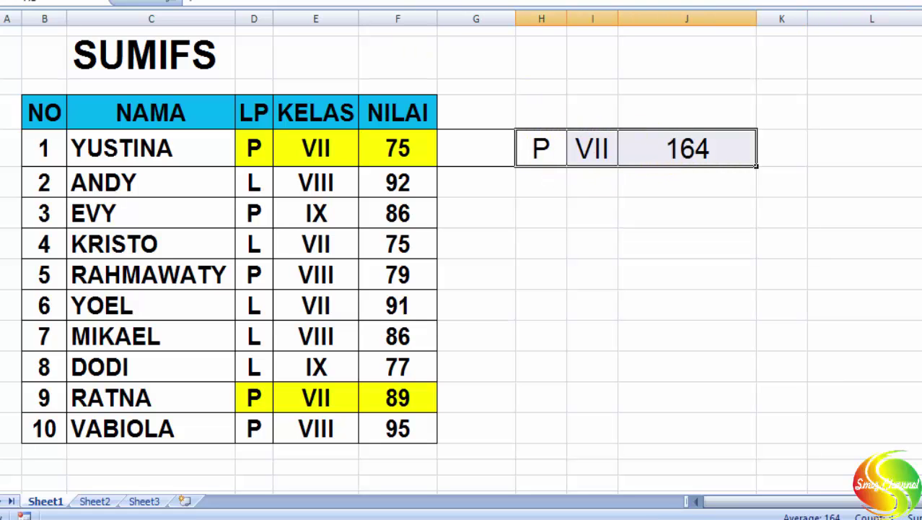
left_click(278, 92)
left_click(760, 243)
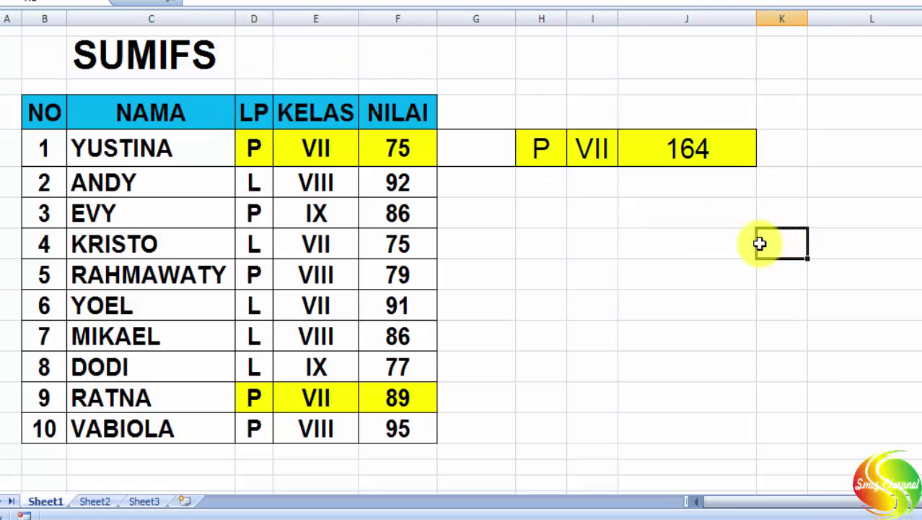
Enter the header LP in H4, giving it the same formatting as the criterion cell below it.
left_click(552, 105)
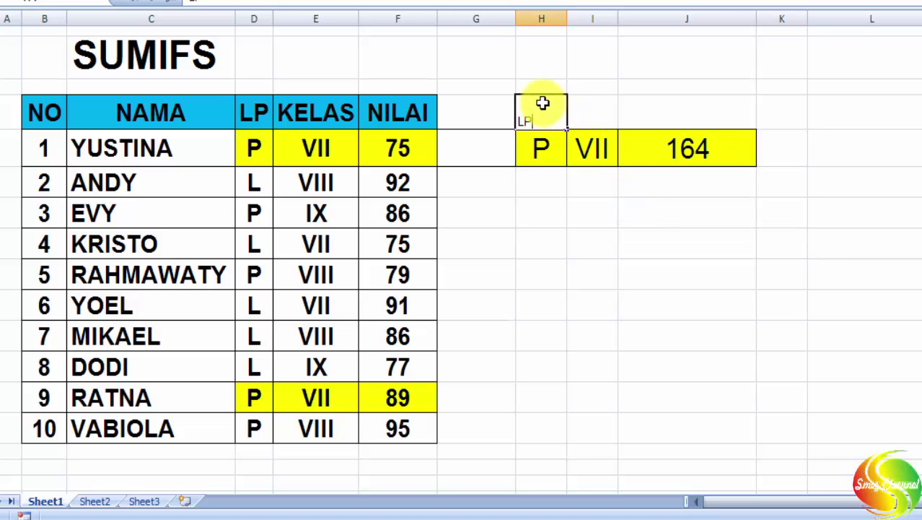
left_click(550, 160)
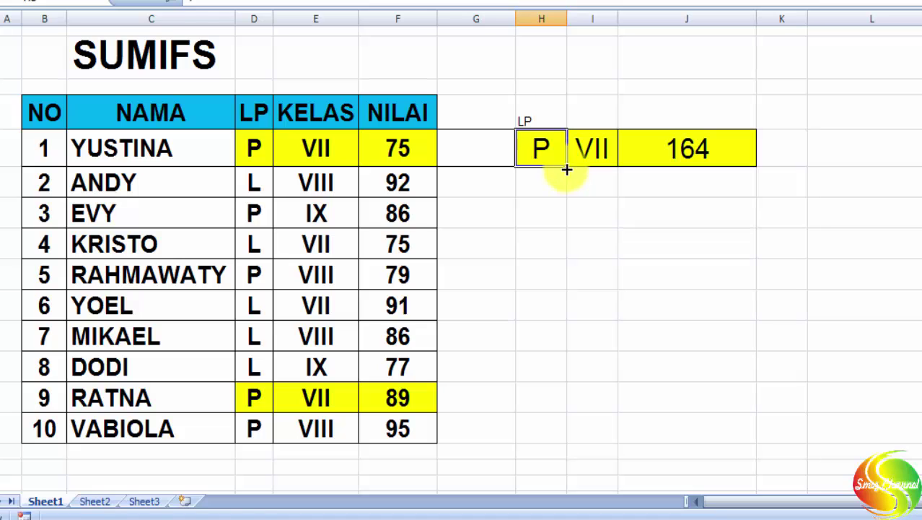
left_click_drag(567, 170, 531, 110)
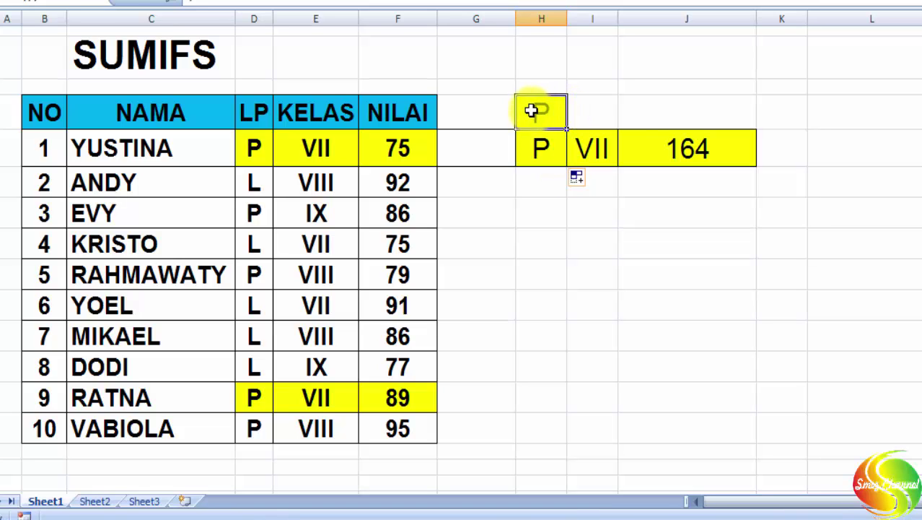
key("ctrl+z")
left_click(592, 212)
left_click(601, 123)
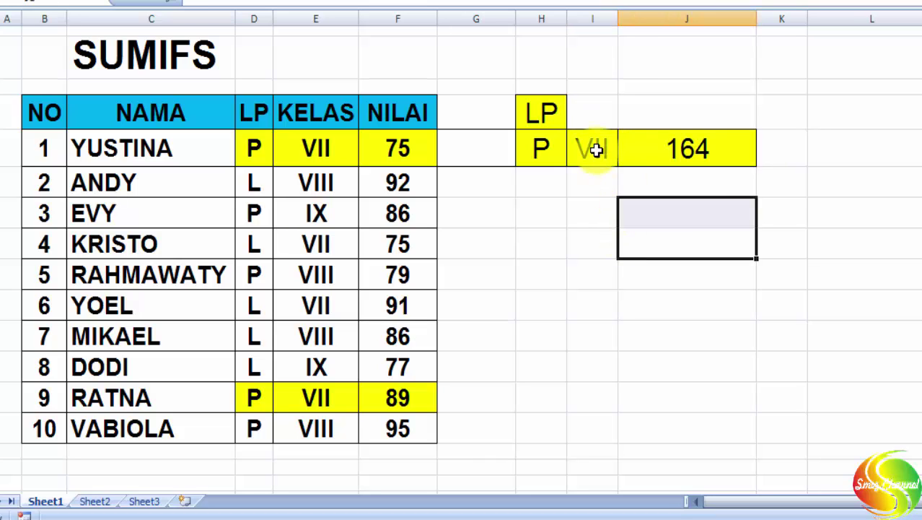
Copy the formatting of I5 up to I4, enter the header KELAS, and widen column I to fit it.
left_click(608, 156)
left_click_drag(615, 170, 611, 115)
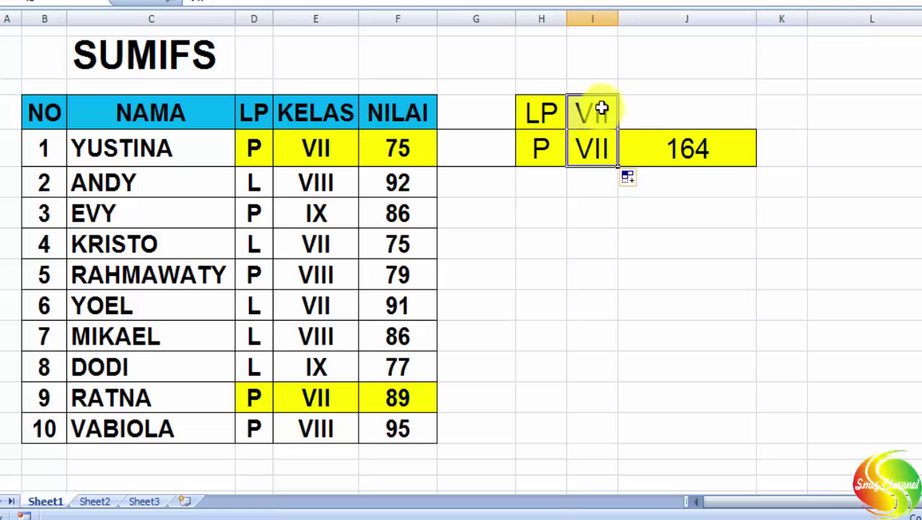
left_click_drag(619, 21, 639, 21)
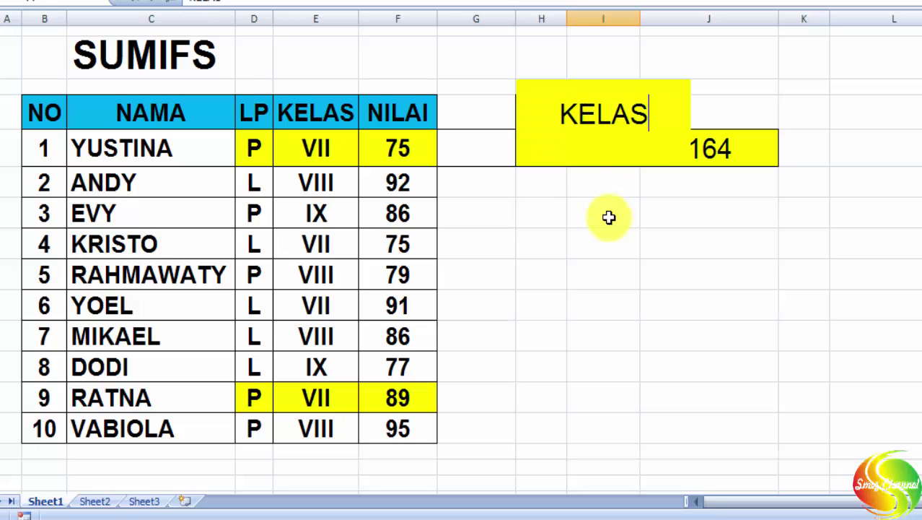
left_click(607, 214)
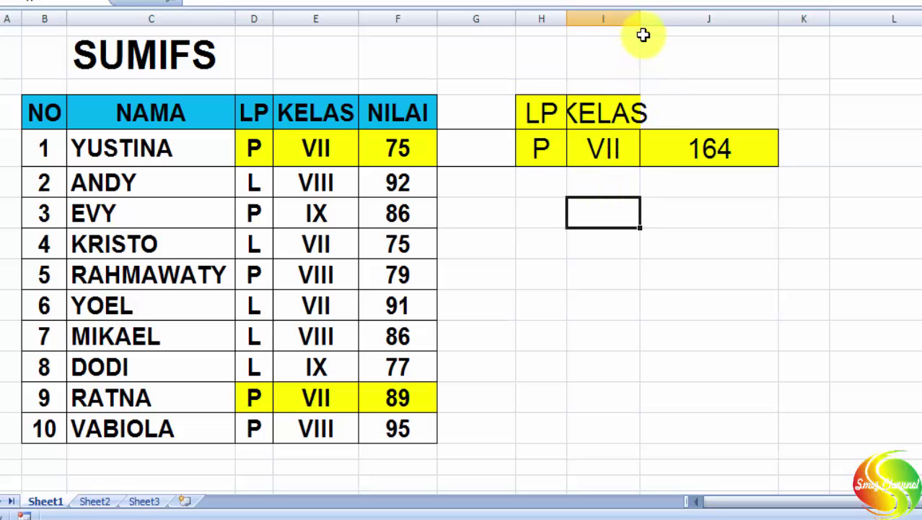
left_click_drag(640, 18, 662, 23)
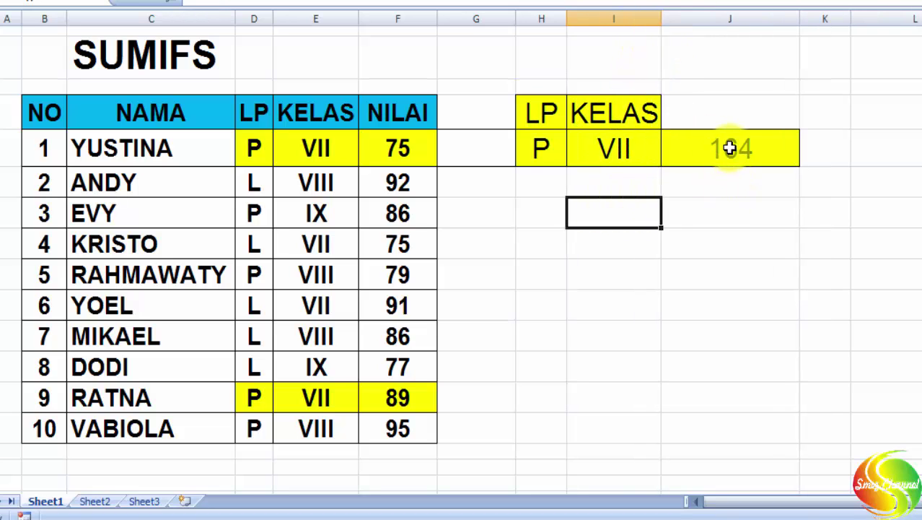
Extend the KELAS header cell to J4 and replace its text with HASIL.
left_click(595, 109)
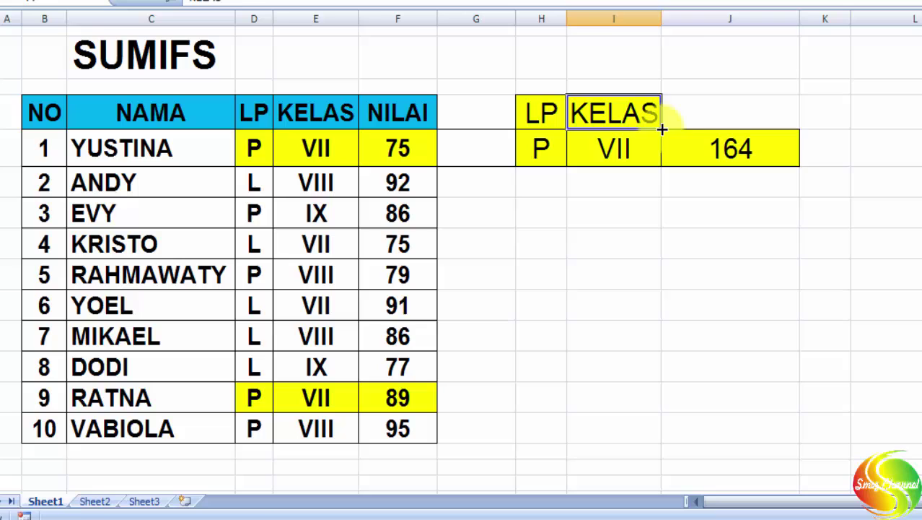
left_click_drag(662, 130, 765, 127)
type("HASIL")
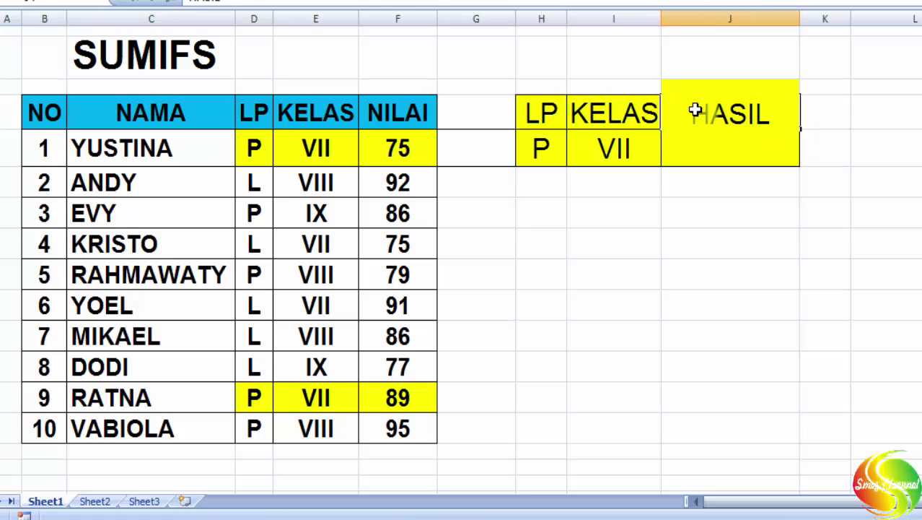
key("Return")
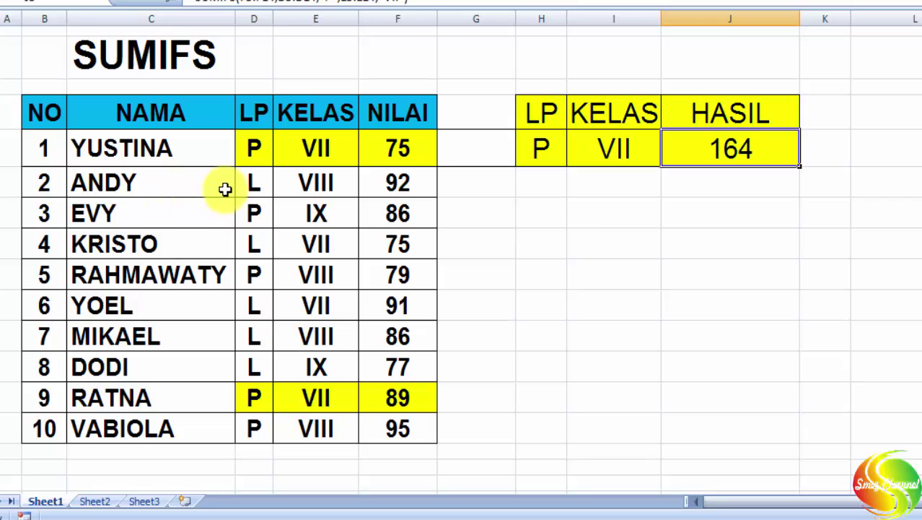
left_click(254, 186)
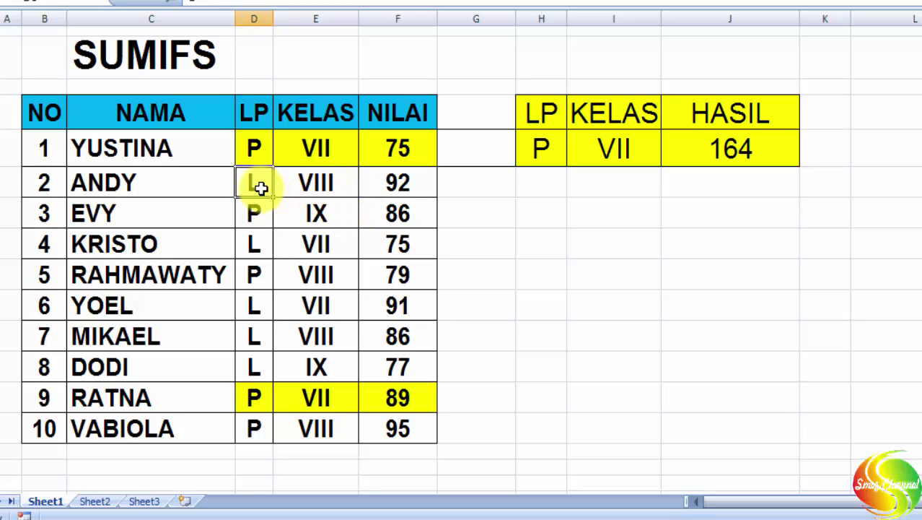
left_click(534, 210)
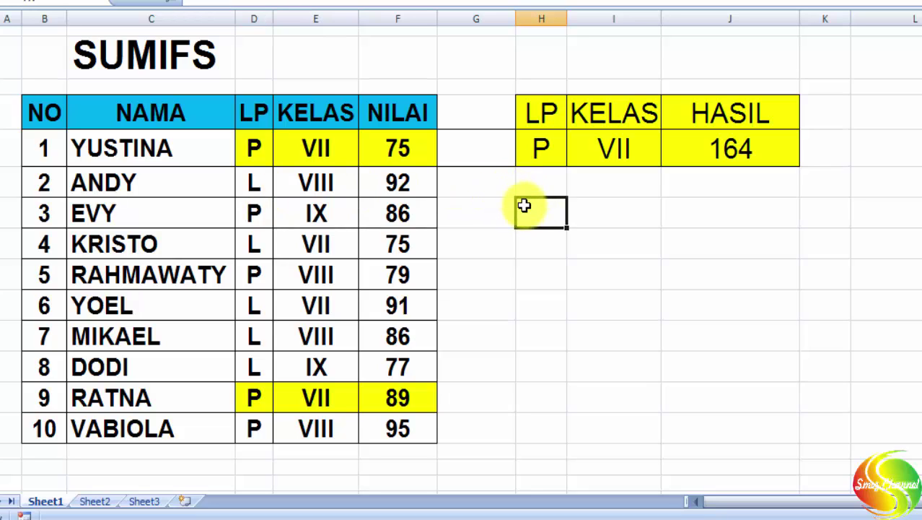
left_click(539, 184)
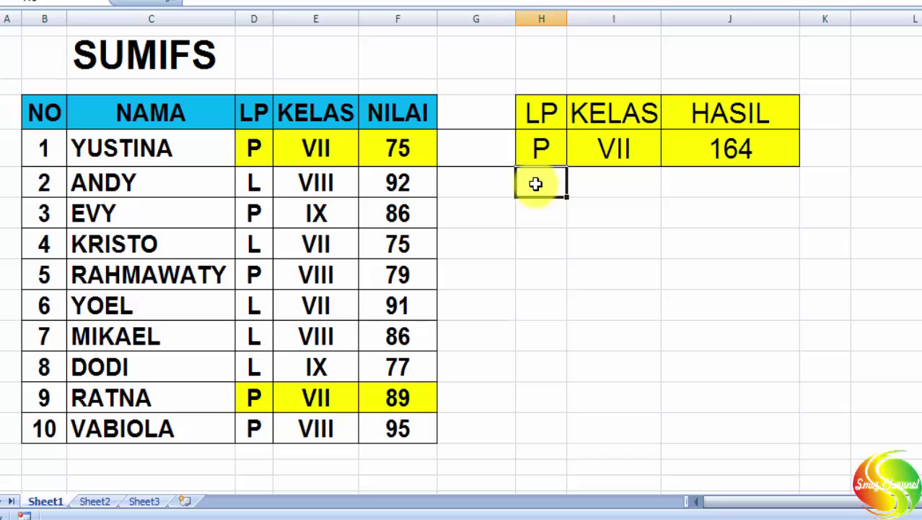
type("L")
key("Return")
left_click(545, 185)
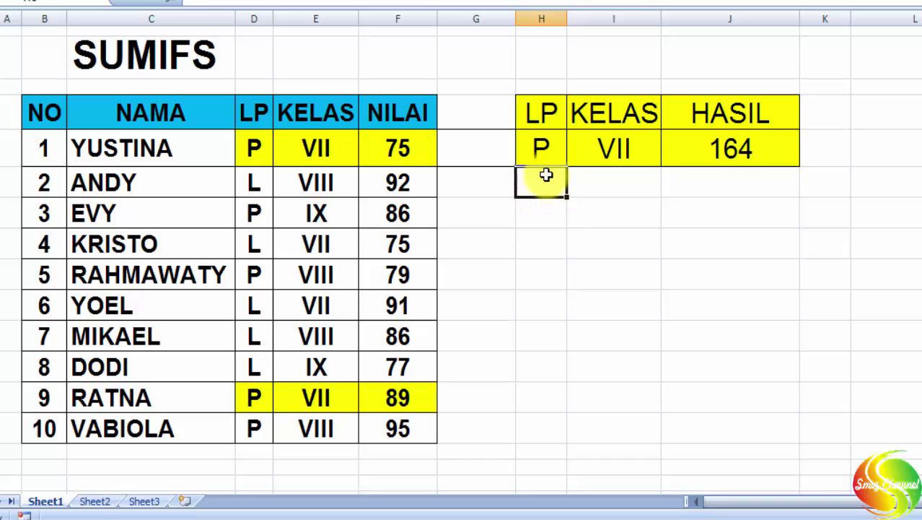
Extend the criteria cells H5:I5 down to row 6 and enter L in H6 and IX in I6.
left_click(560, 161)
left_click_drag(566, 167, 570, 184)
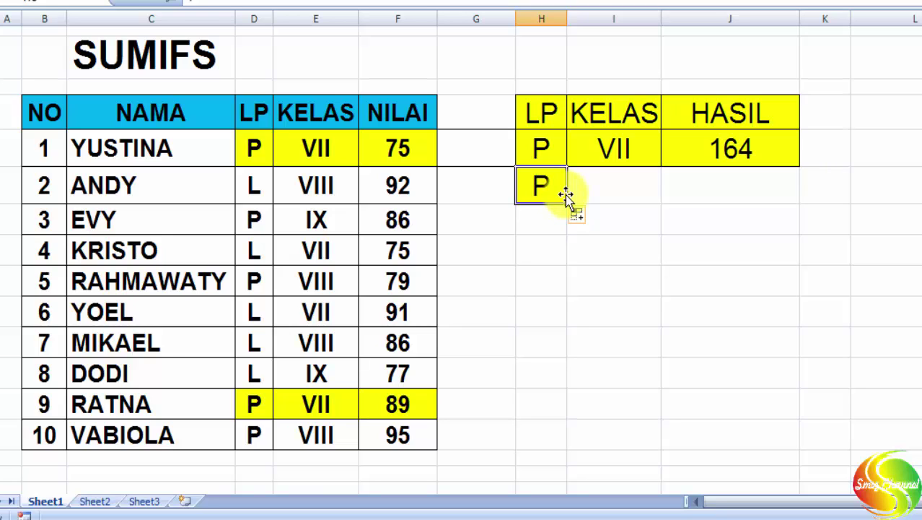
type("L")
left_click(623, 147)
left_click_drag(659, 168, 635, 188)
key("BackSpace")
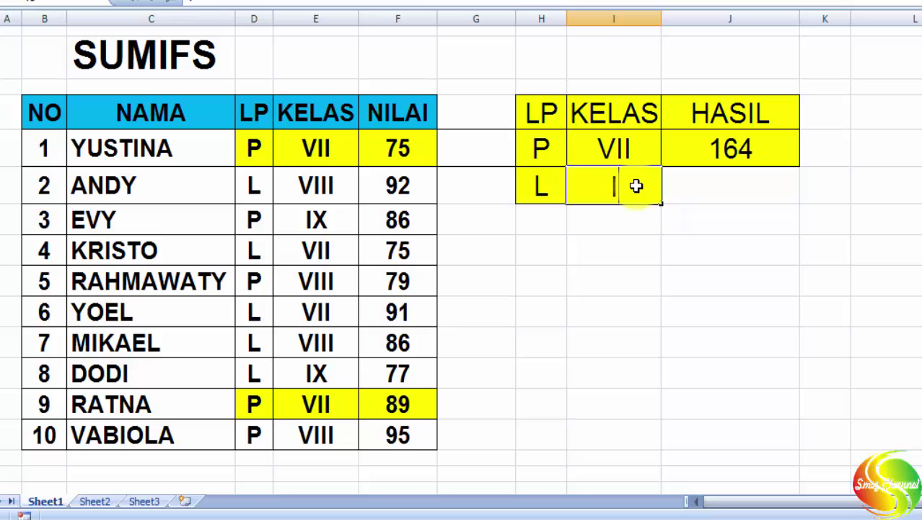
type("IX")
left_click(675, 229)
Fill J5 down to J6 and remove the copied formula, keeping only the cell formatting.
left_click(702, 163)
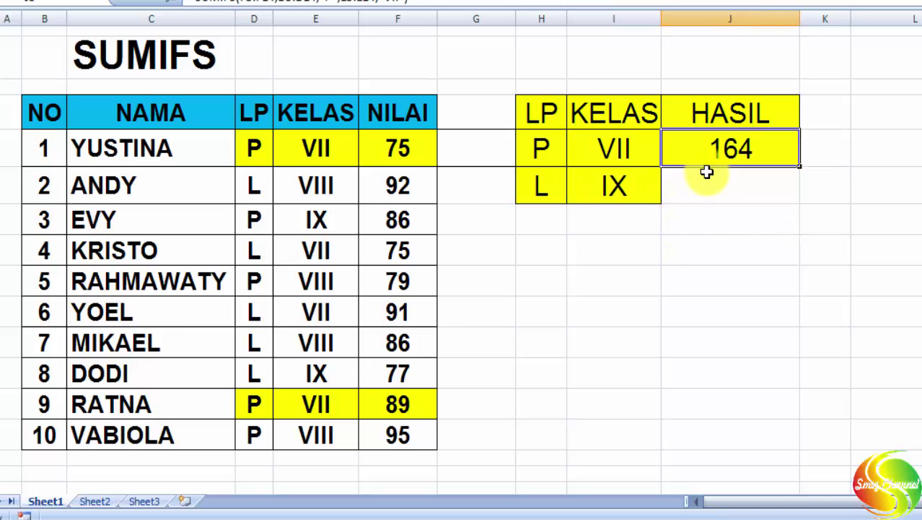
left_click_drag(801, 169, 798, 187)
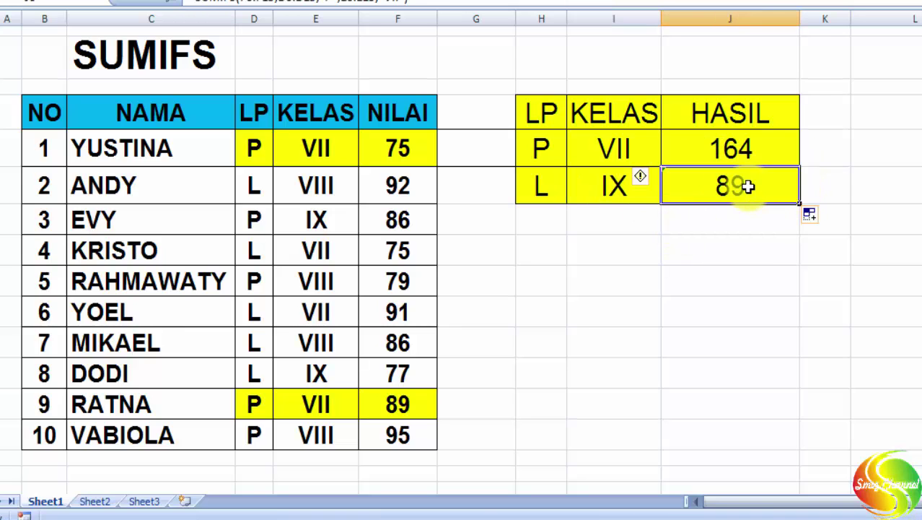
key("ctrl+z")
left_click(761, 274)
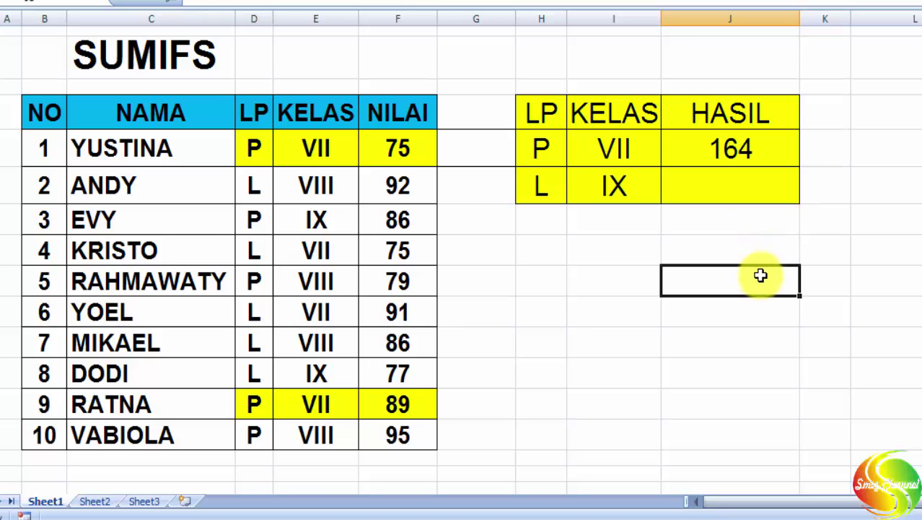
Fill the second criteria row H6:J6 with green.
left_click_drag(548, 196, 700, 185)
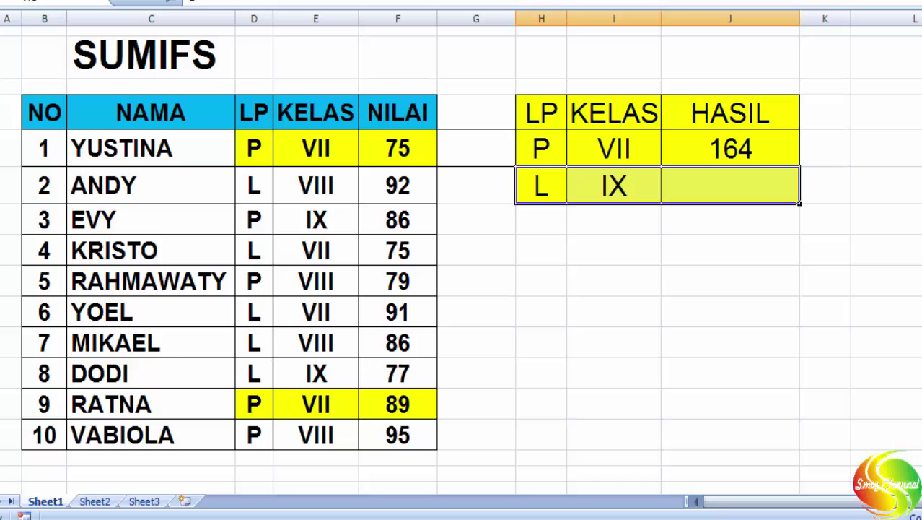
left_click(241, 0)
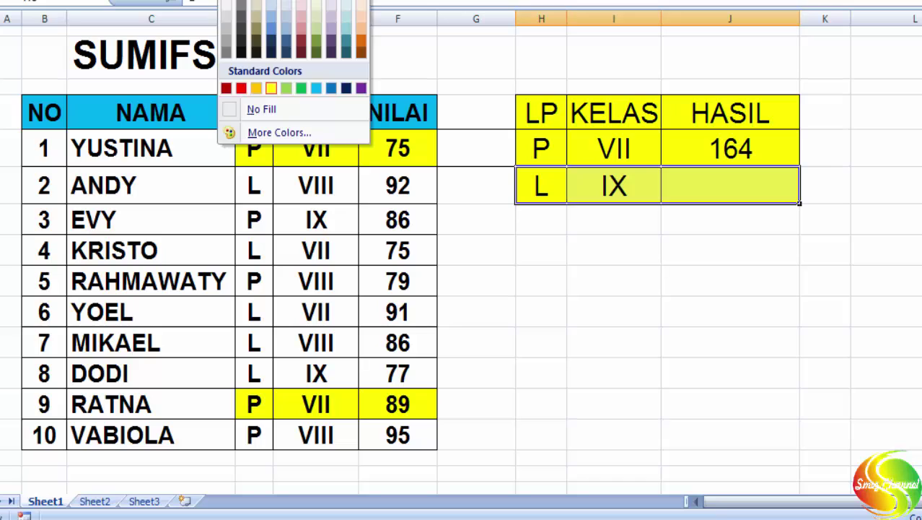
left_click(303, 89)
left_click(601, 377)
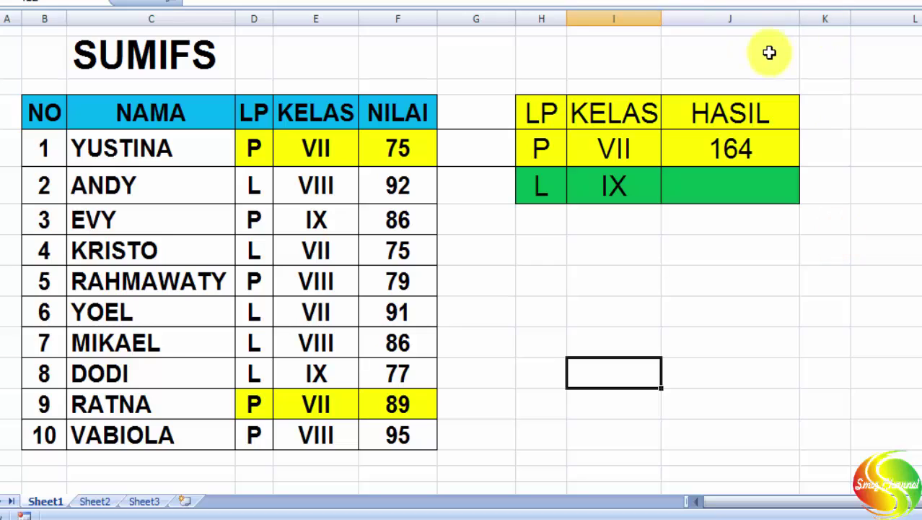
Fill the LP, KELAS and NILAI cells D12:F12 of the L and IX record with green.
left_click(534, 187)
left_click(615, 183)
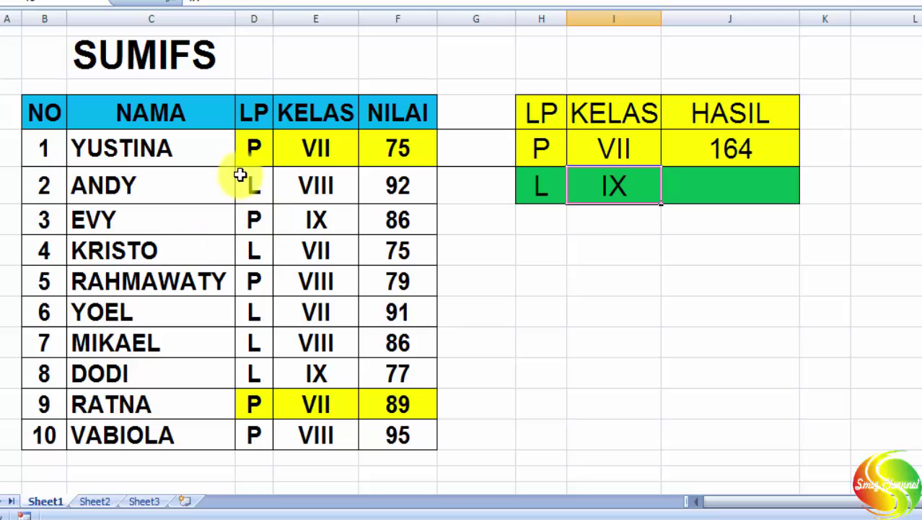
left_click(140, 186)
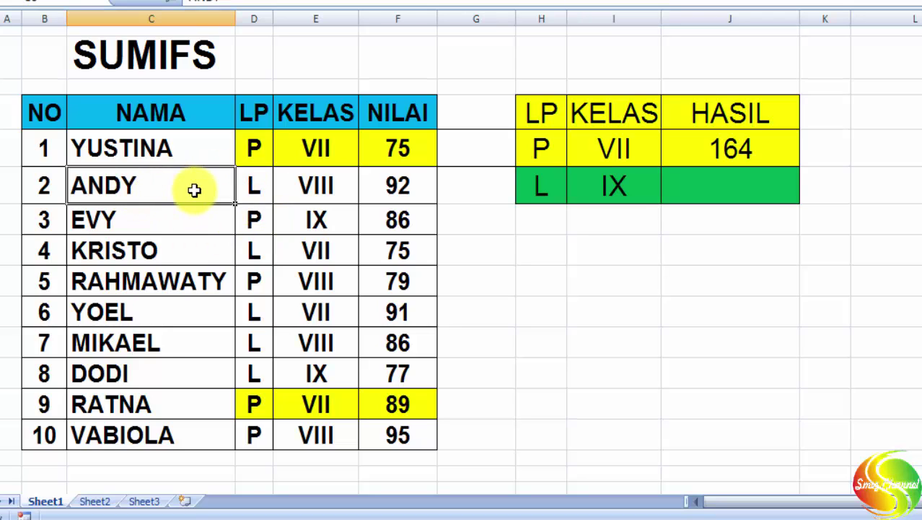
left_click(255, 186)
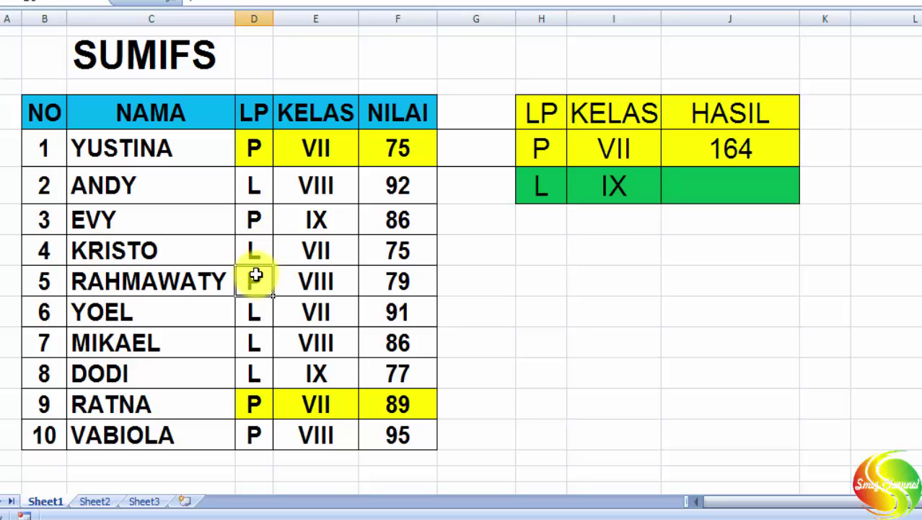
left_click(261, 374)
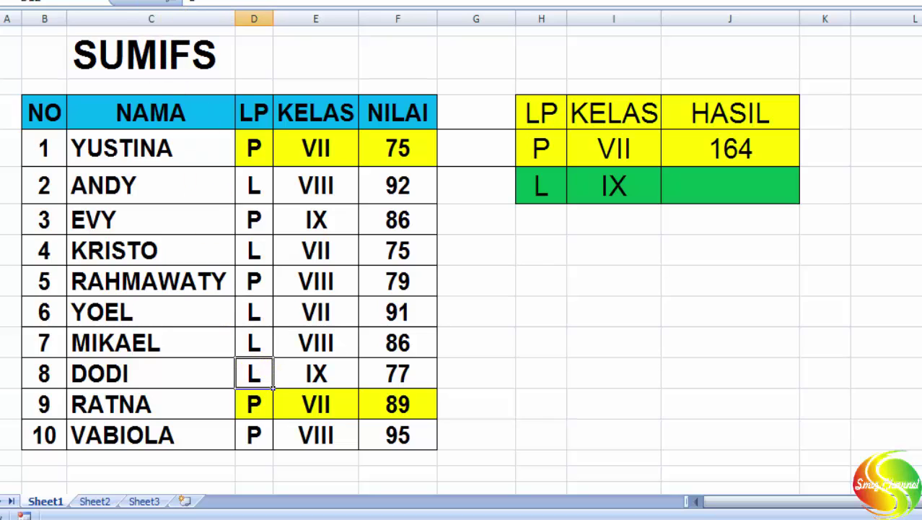
left_click(254, 1)
left_click(321, 373)
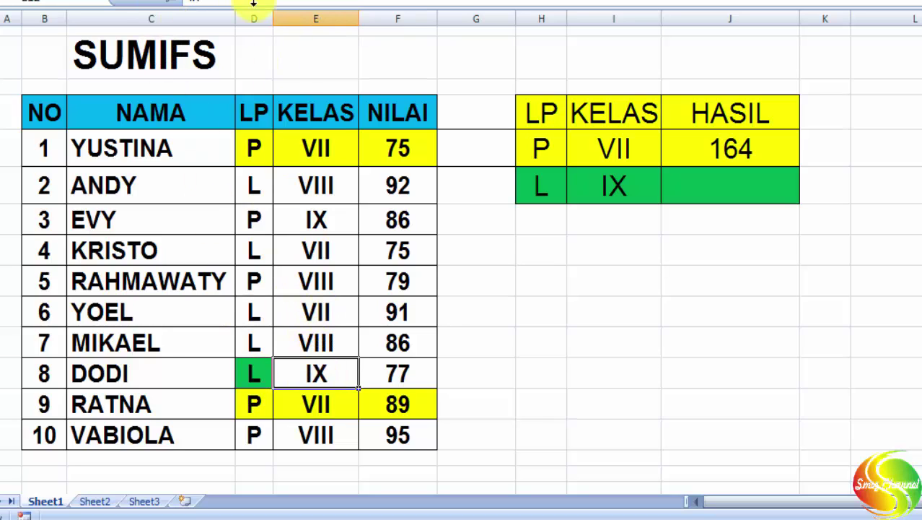
left_click(250, 1)
left_click(382, 374)
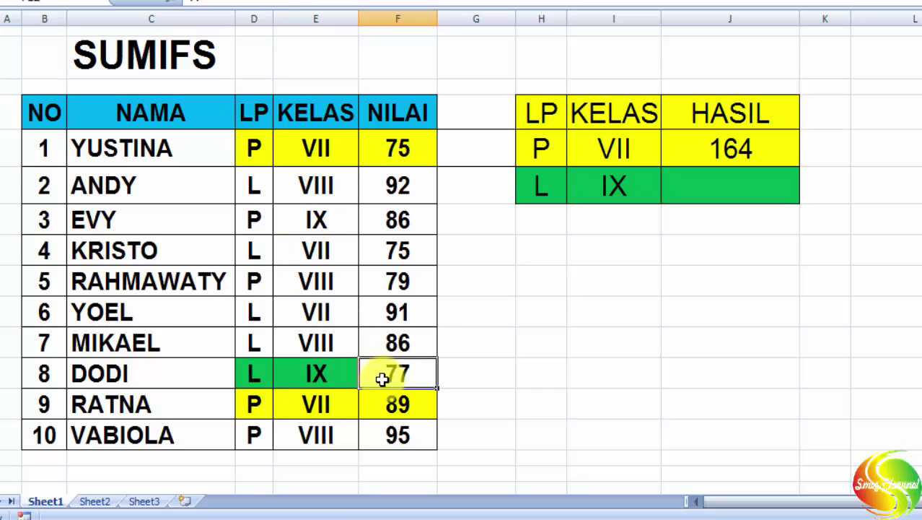
left_click(251, 1)
left_click(577, 394)
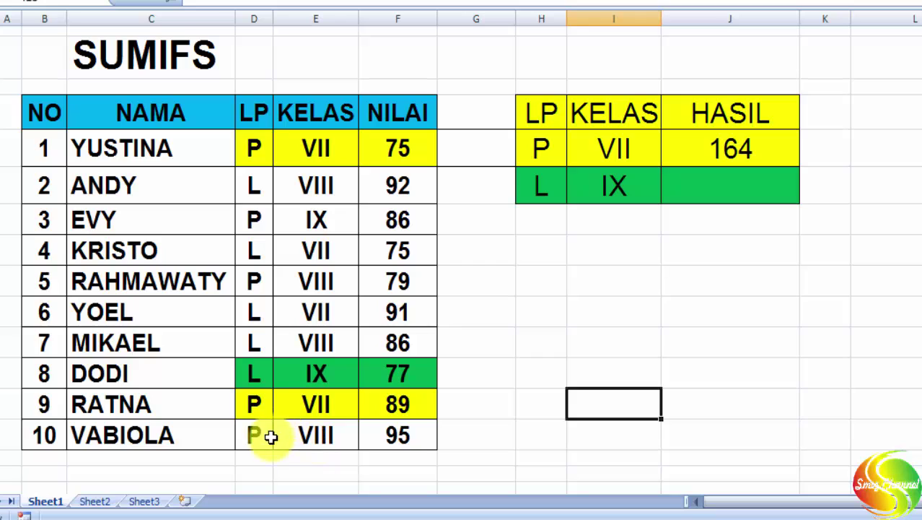
Check the LP column entries against the green row to see which records match both L and IX.
left_click(252, 190)
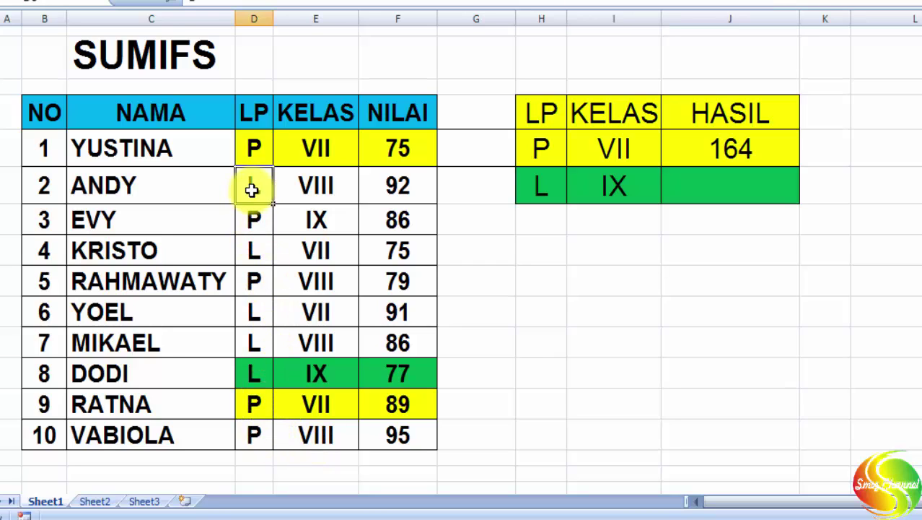
left_click(256, 222)
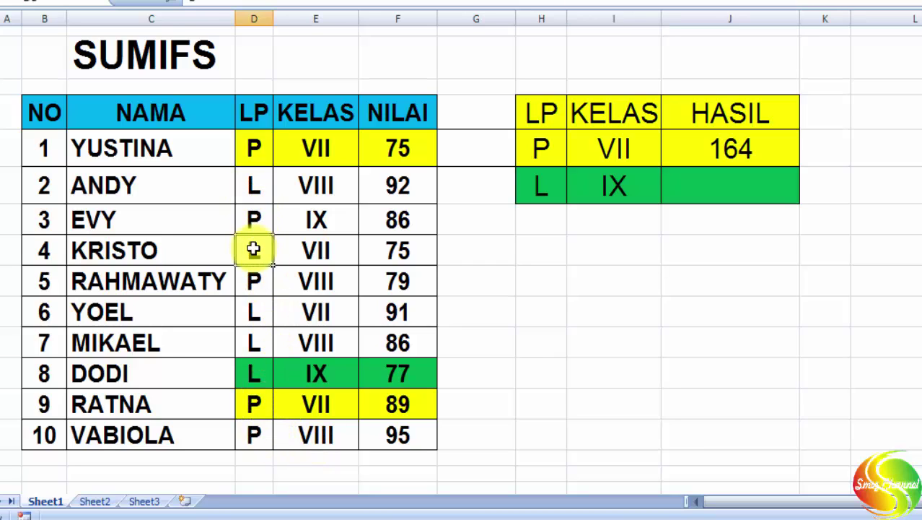
left_click(255, 251)
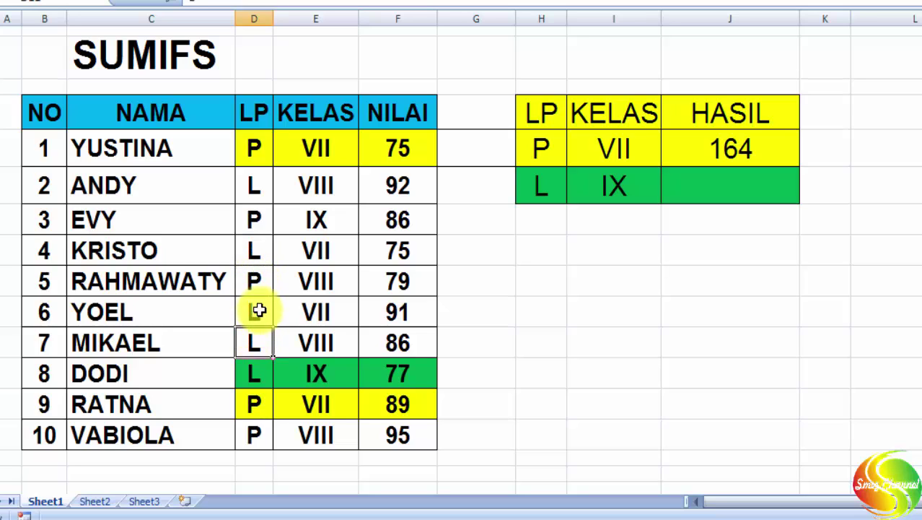
left_click(256, 245)
left_click(258, 184)
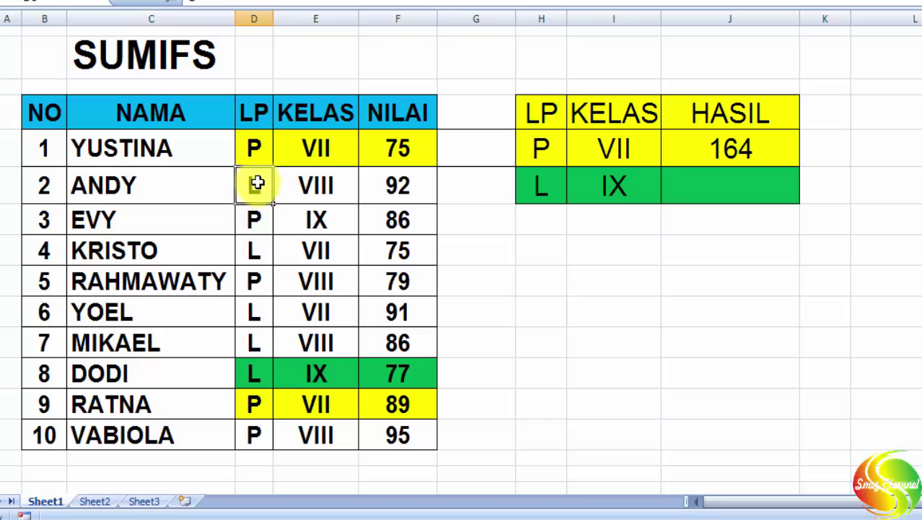
left_click(256, 215)
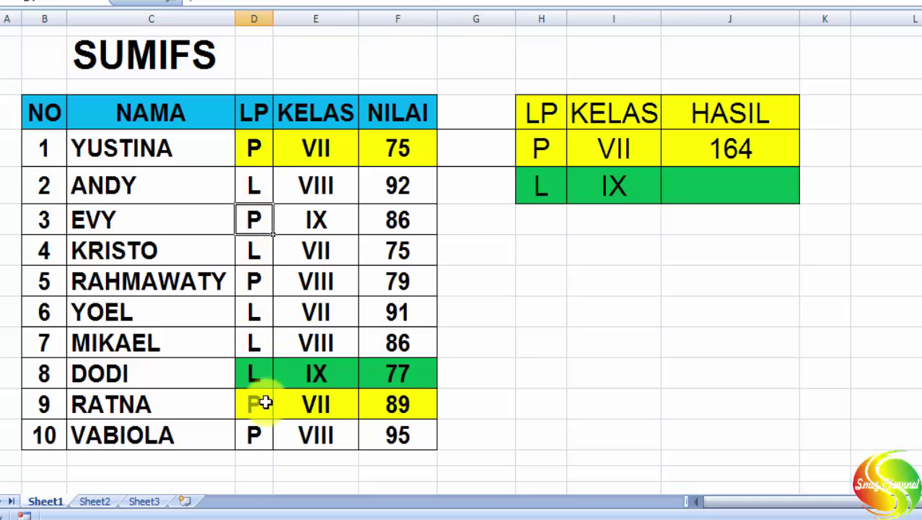
left_click(397, 373)
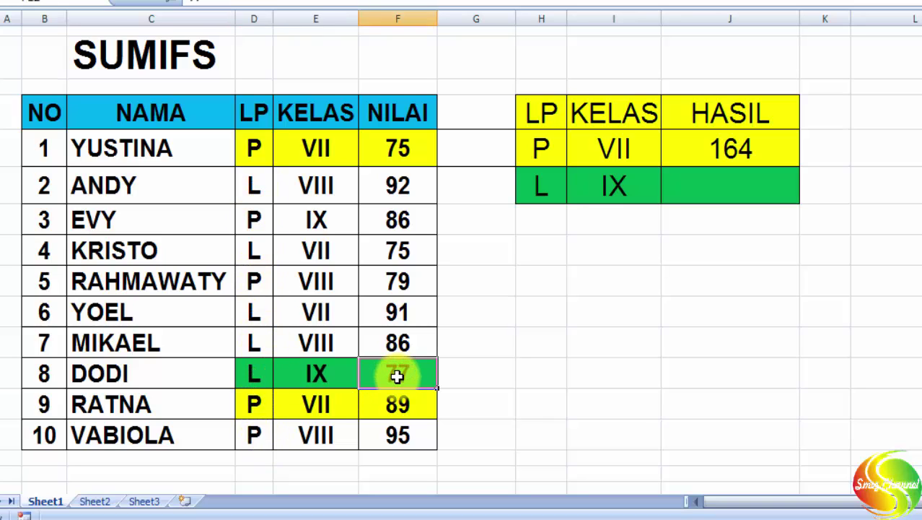
left_click(269, 379)
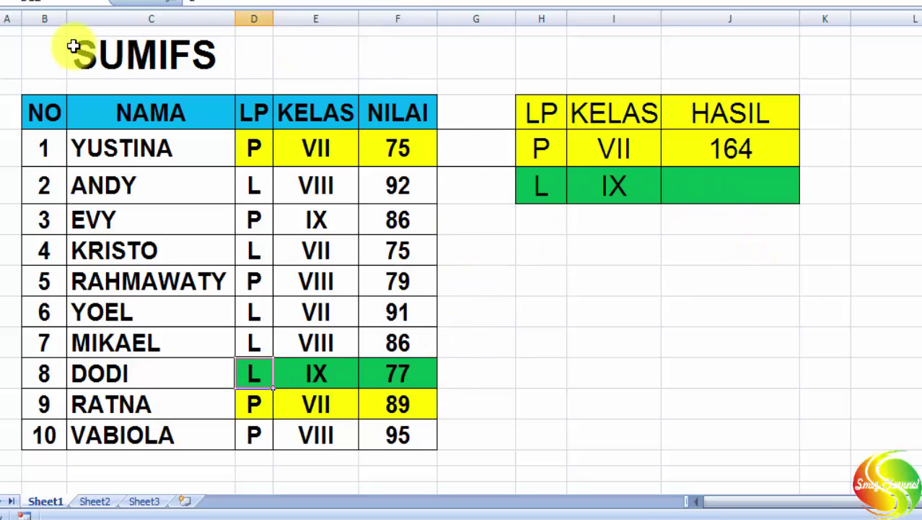
Start a SUMIFS formula in J6 with the NILAI scores F5:F14 as the sum range.
left_click(690, 187)
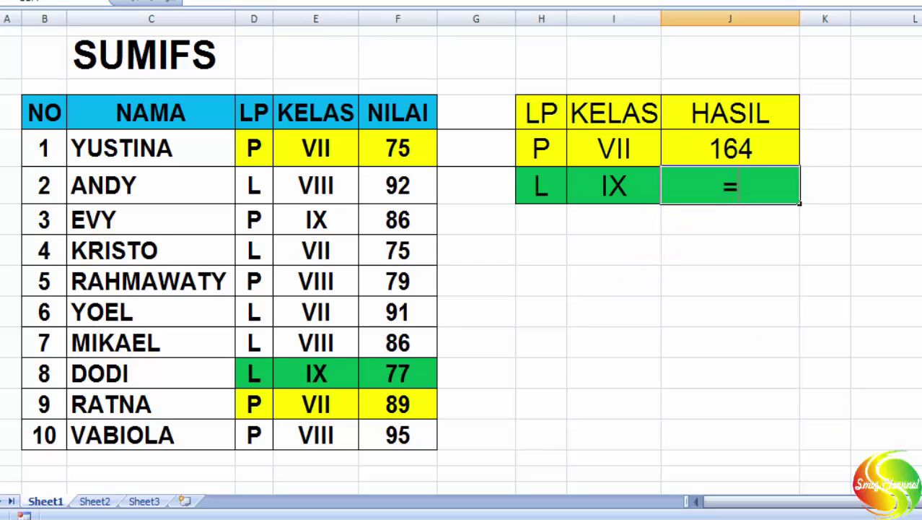
type("=SUM")
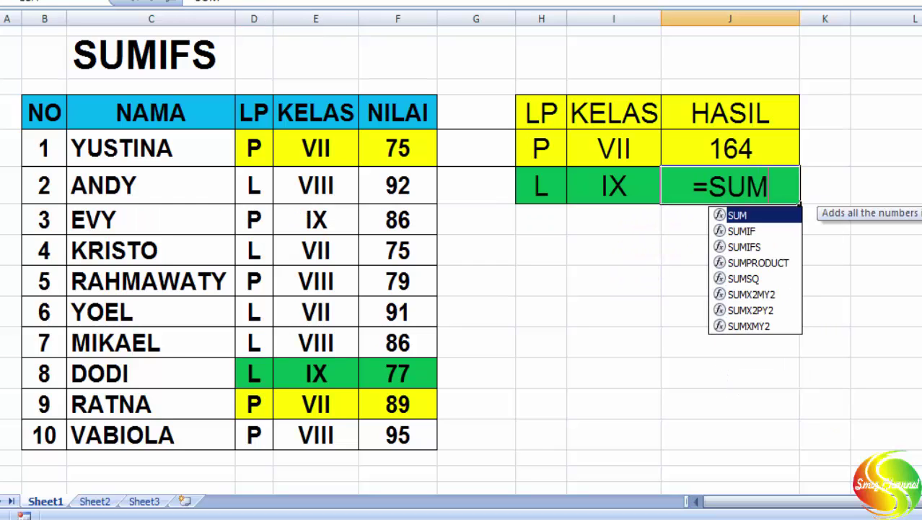
type("IFS")
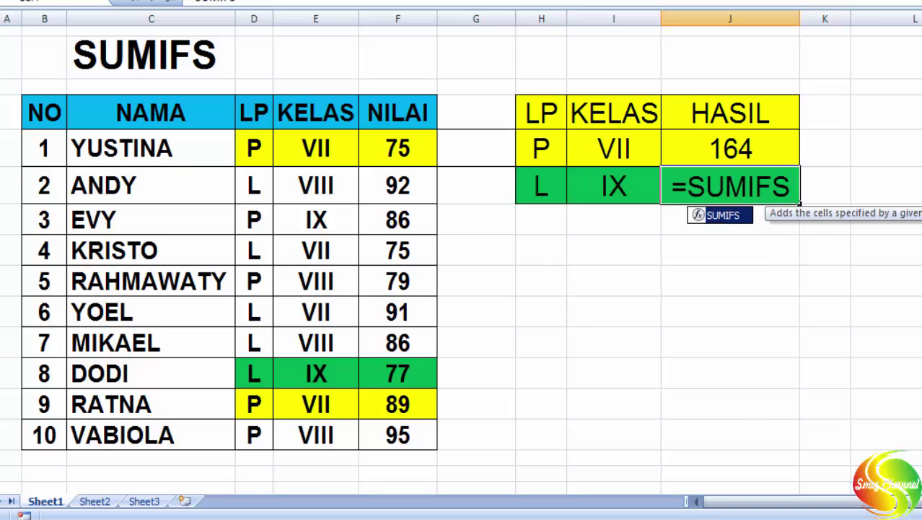
double_click(718, 214)
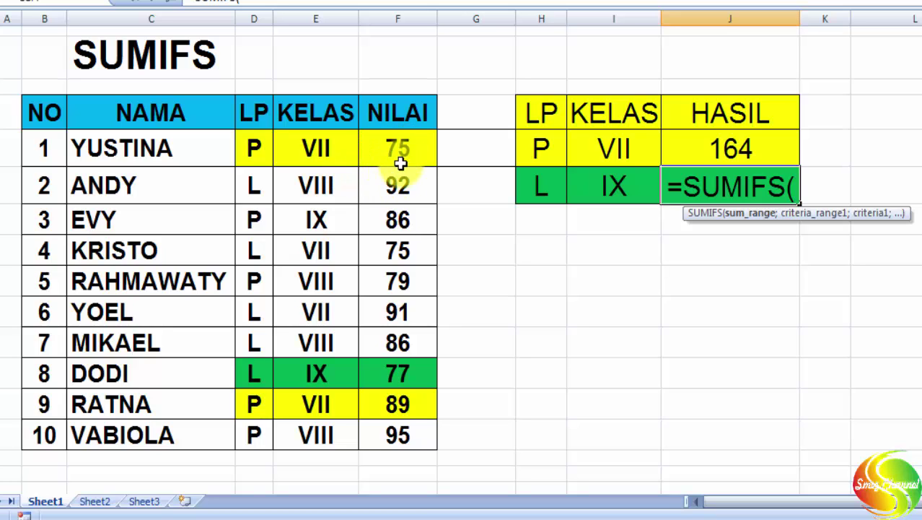
left_click_drag(402, 151, 396, 432)
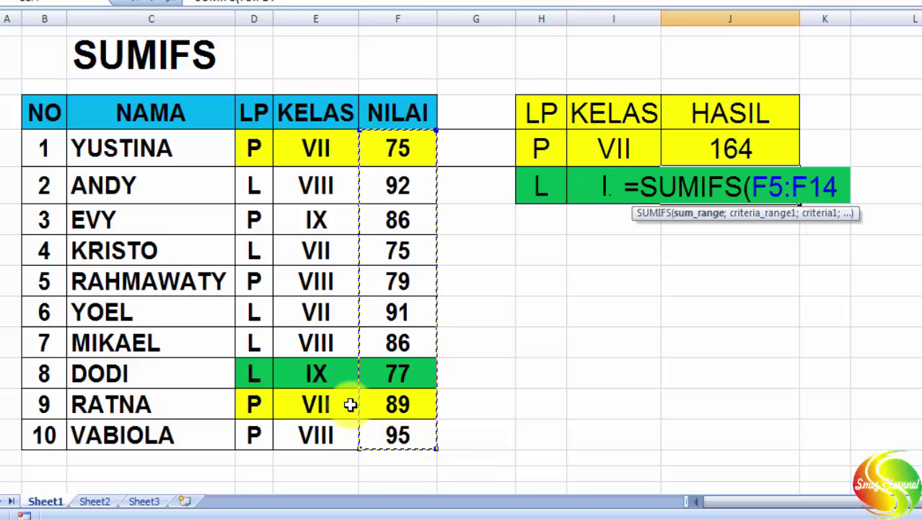
type(";")
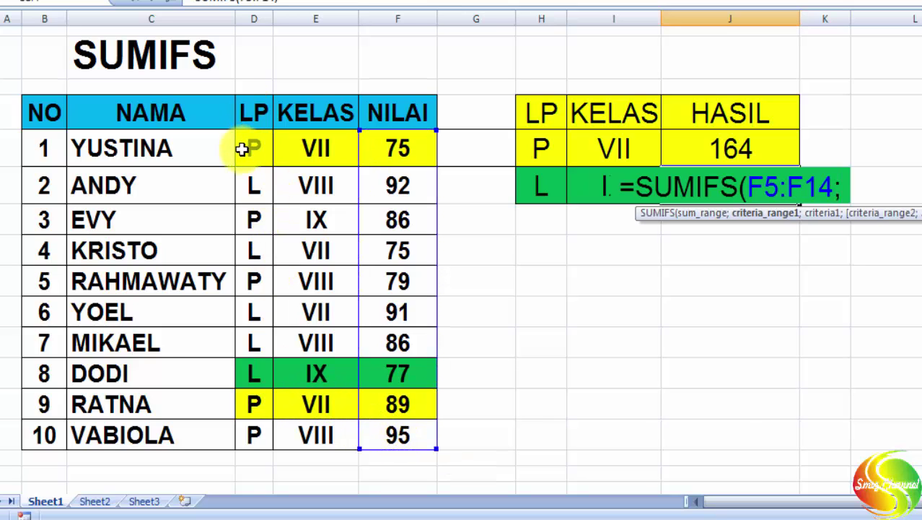
Add the LP range D5:D14 with the criterion "L" as the first condition of the SUMIFS formula.
left_click_drag(249, 149, 247, 433)
type(";")
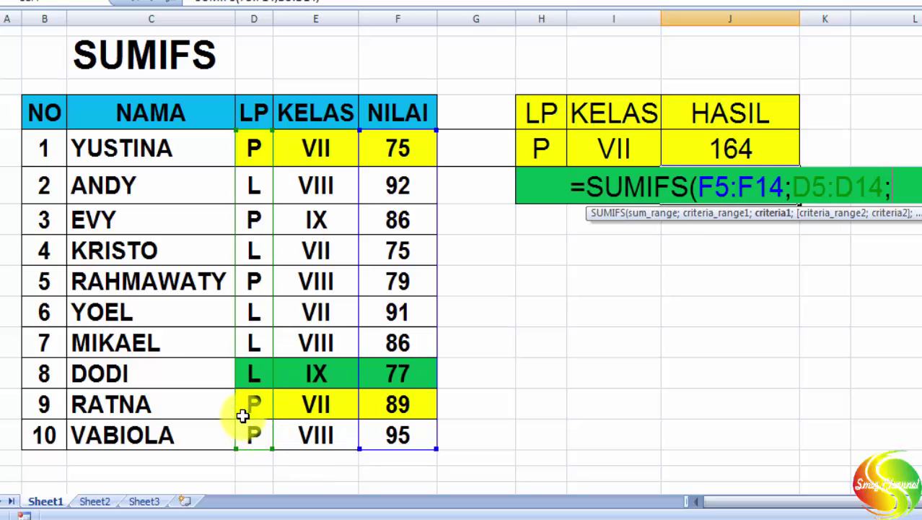
type("\"")
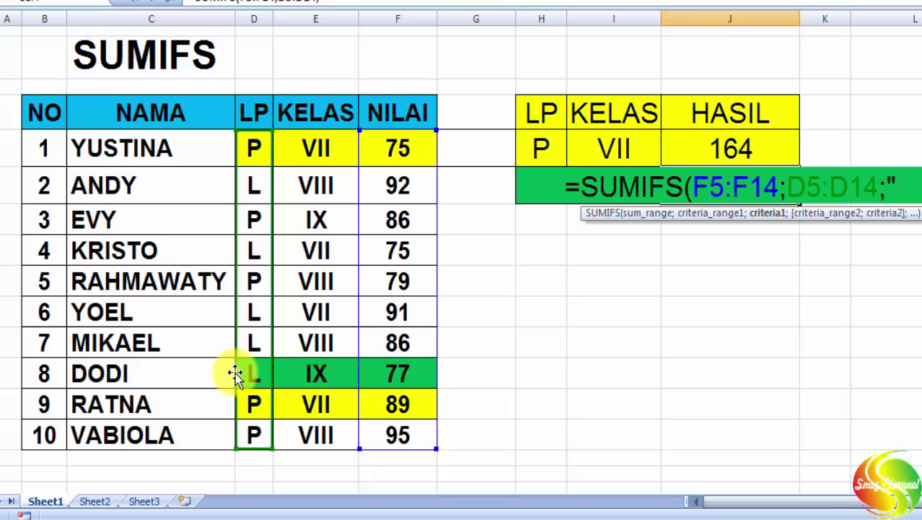
type("L")
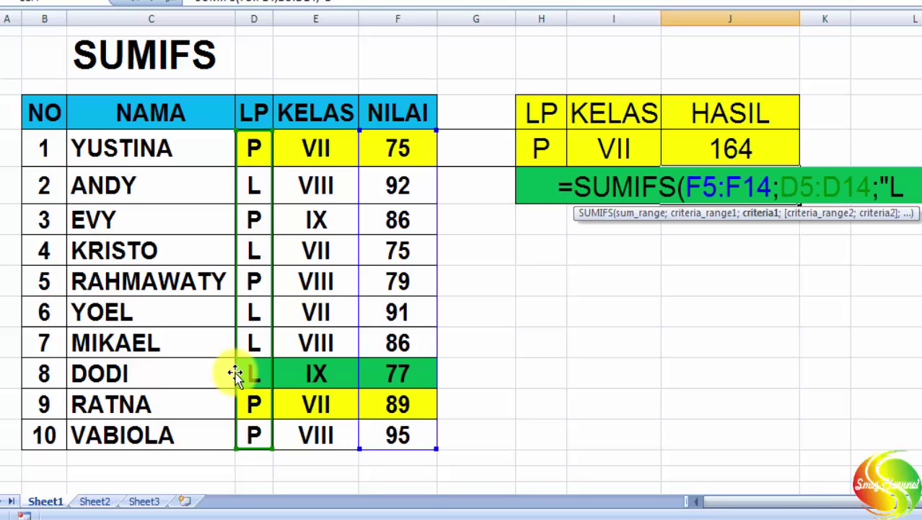
type("\";")
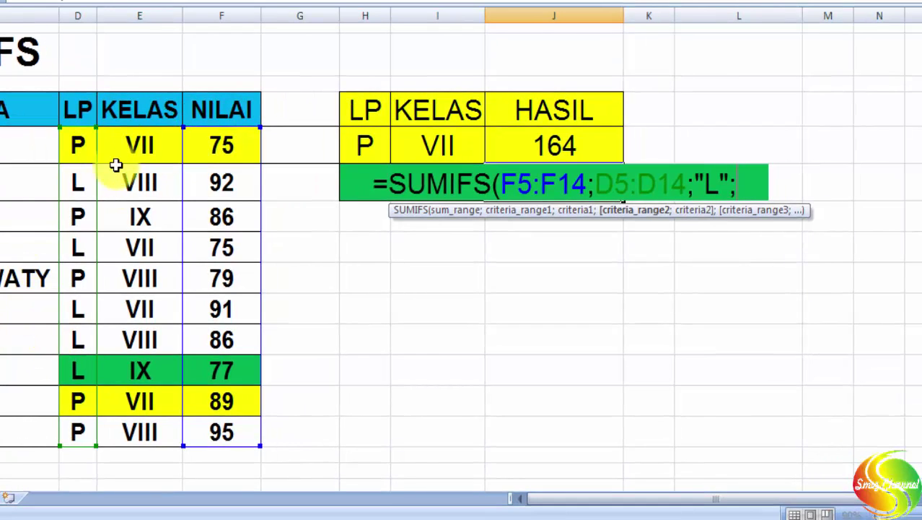
Add the KELAS range E5:E14 with the criterion "IX" as the second condition and complete the formula.
left_click_drag(128, 143, 126, 431)
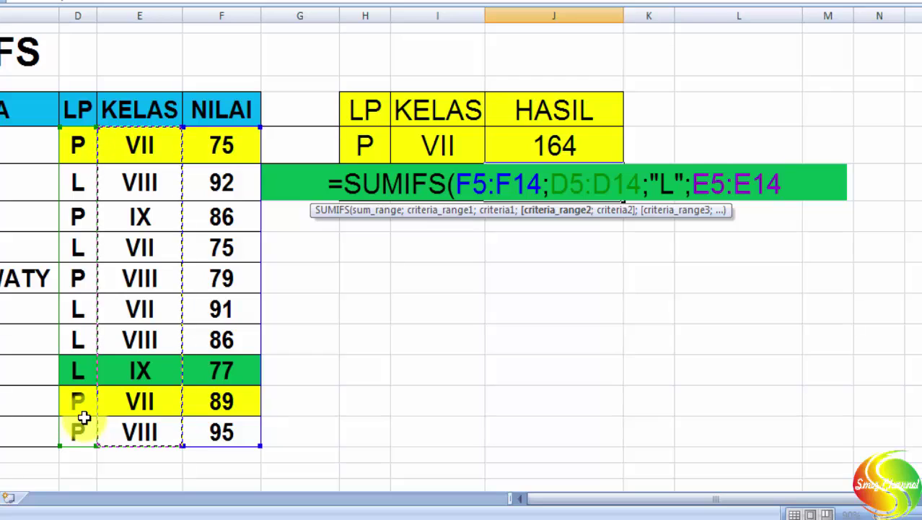
type(";\"")
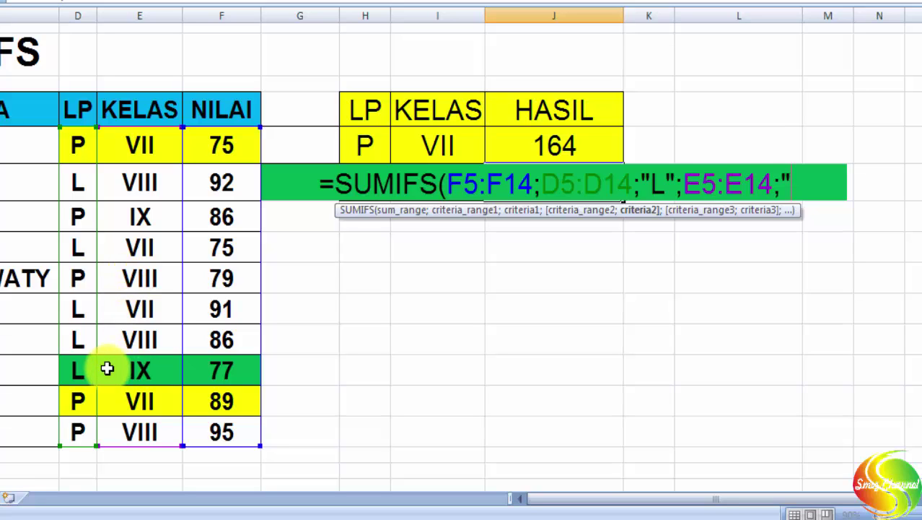
type("IX")
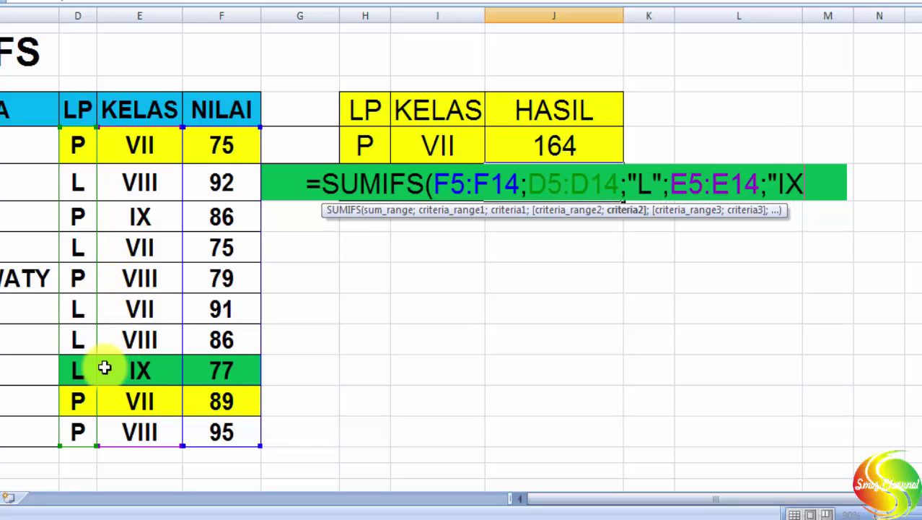
type("\"")
key("Return")
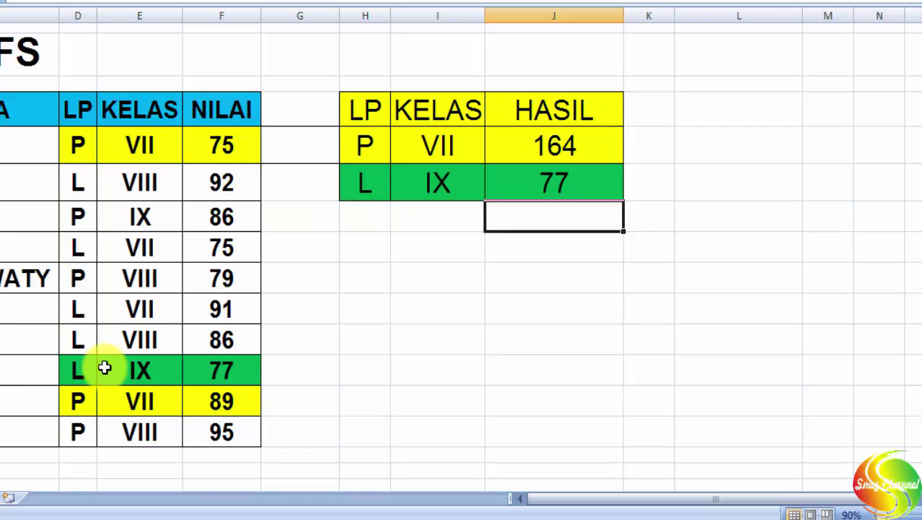
Compare the HASIL result for L and IX in J6 with the green source row's NILAI score.
left_click(581, 192)
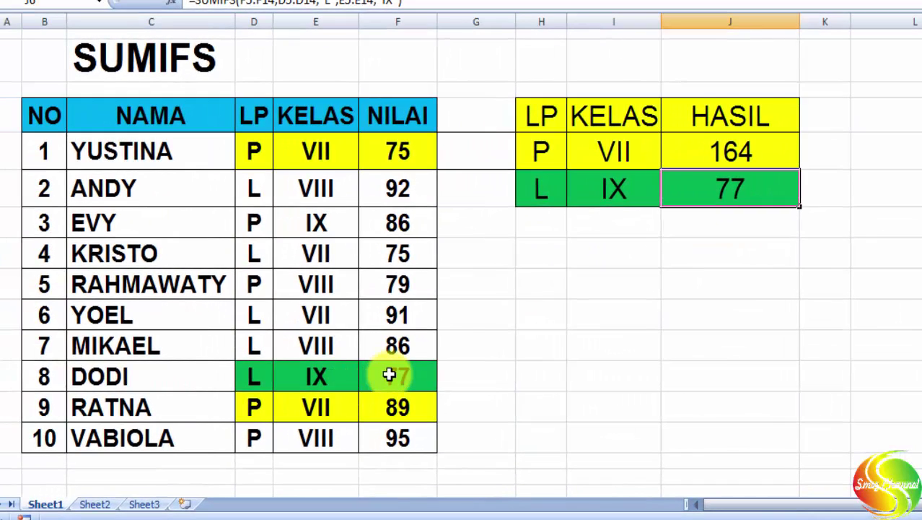
left_click(274, 372)
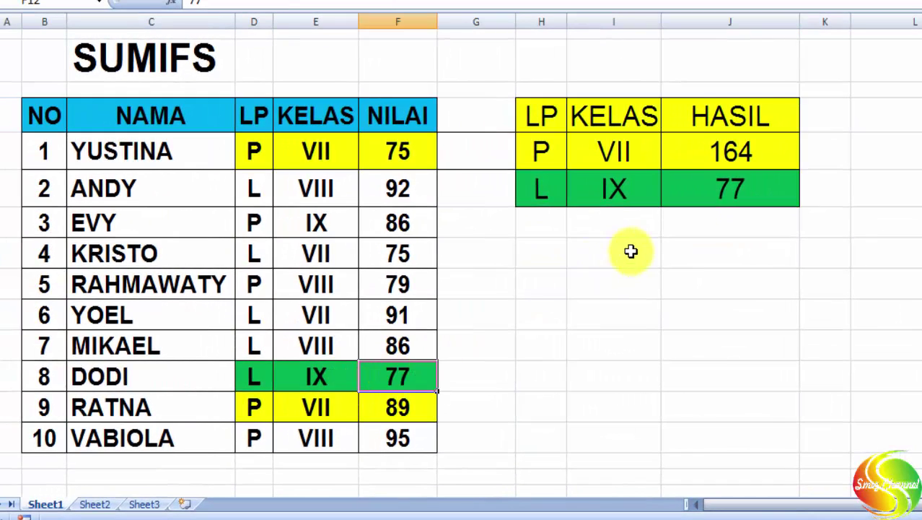
left_click(576, 192)
left_click(412, 372)
left_click(703, 190)
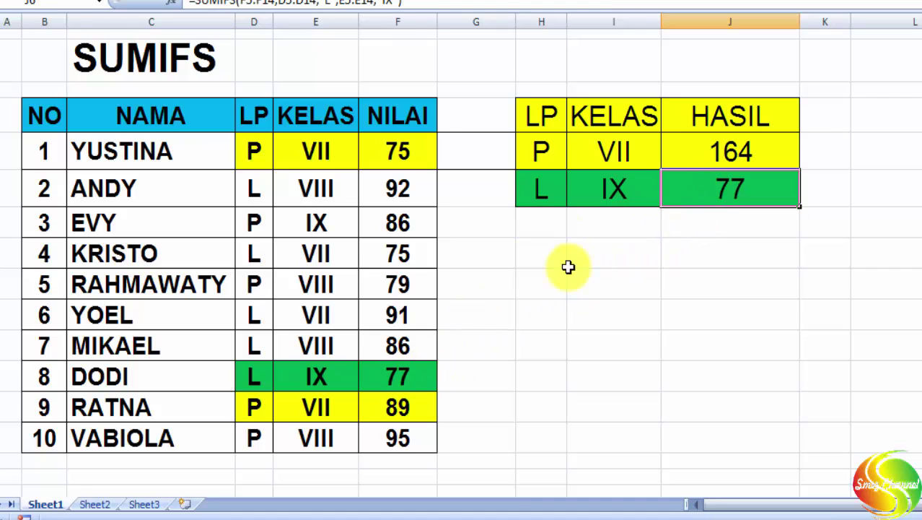
left_click(418, 374)
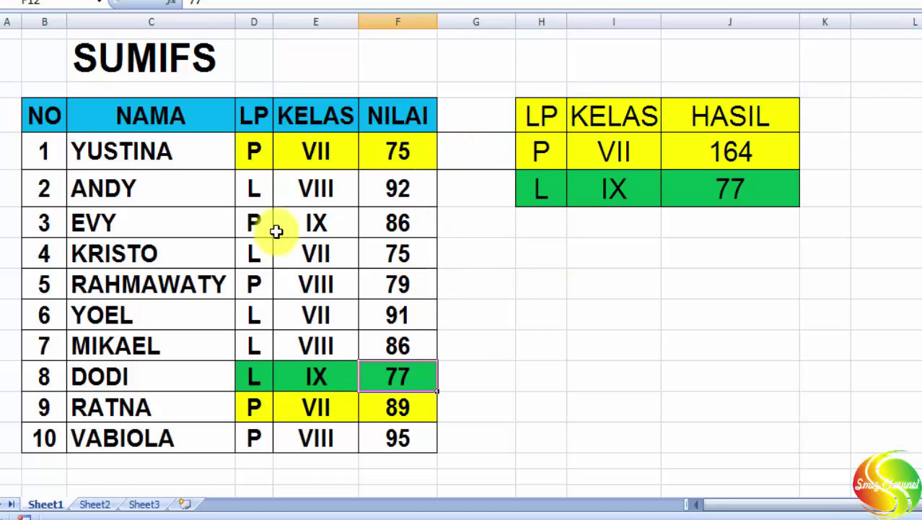
left_click_drag(45, 148, 366, 432)
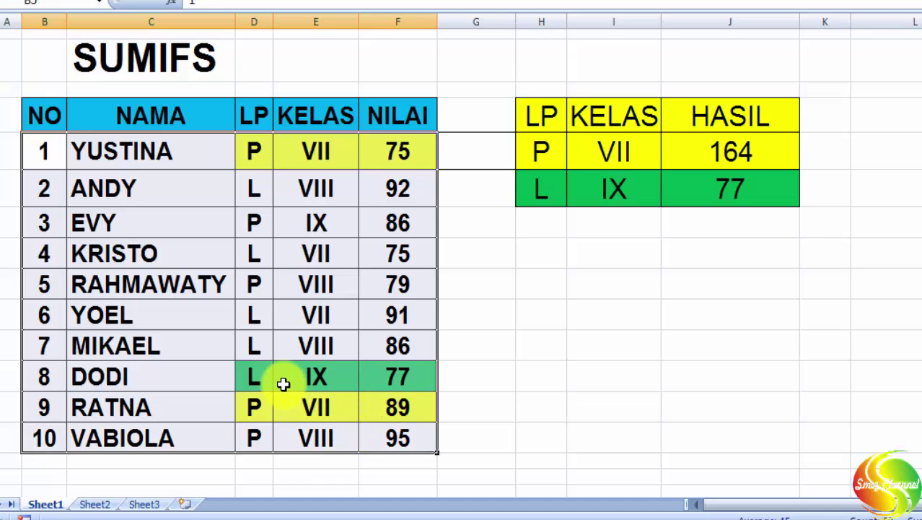
left_click(329, 225)
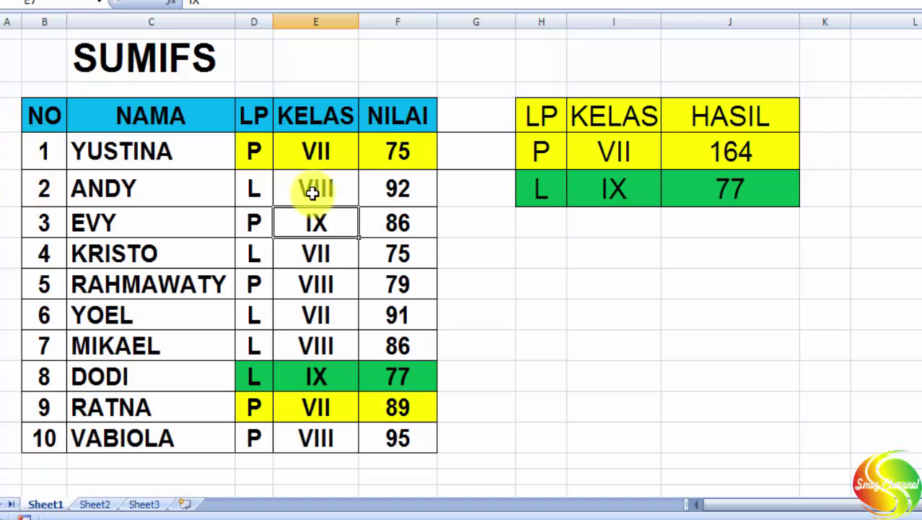
left_click(93, 67)
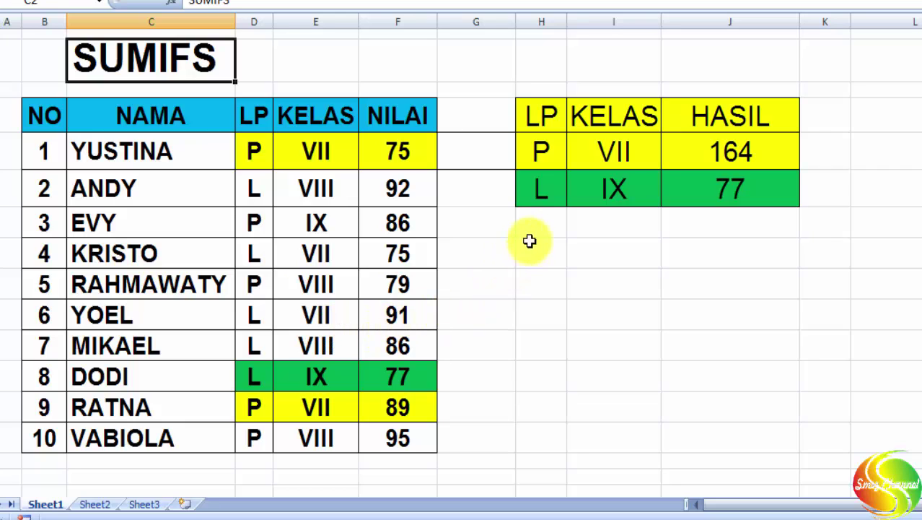
Extend the green LP criterion cell H6 down to H7 and replace its content with "P".
left_click(548, 224)
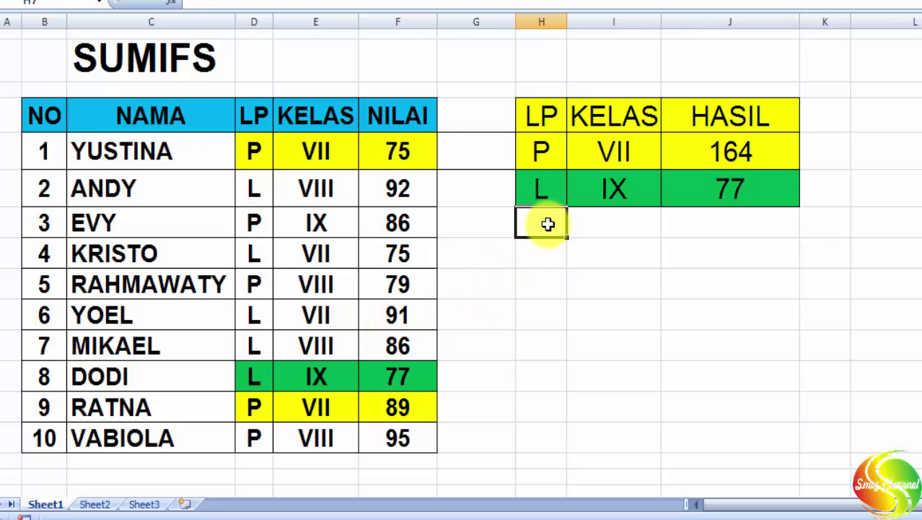
left_click(559, 205)
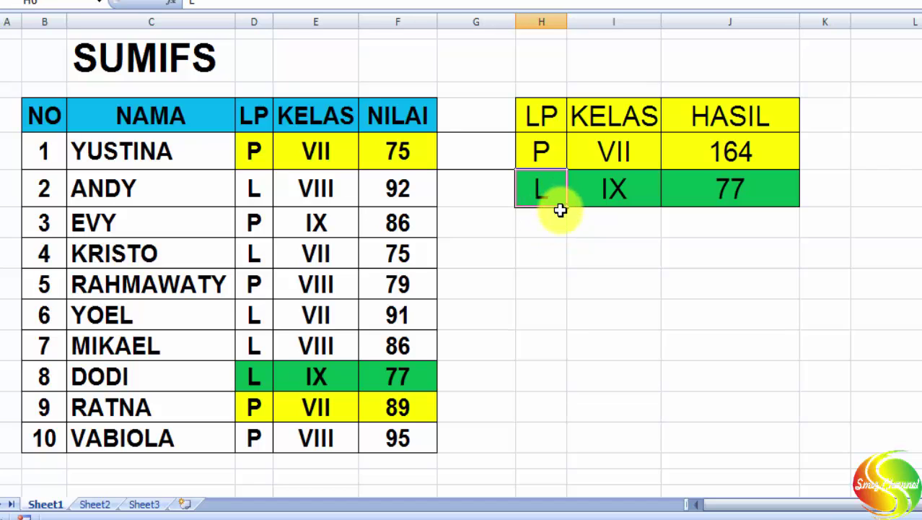
left_click_drag(566, 209, 567, 229)
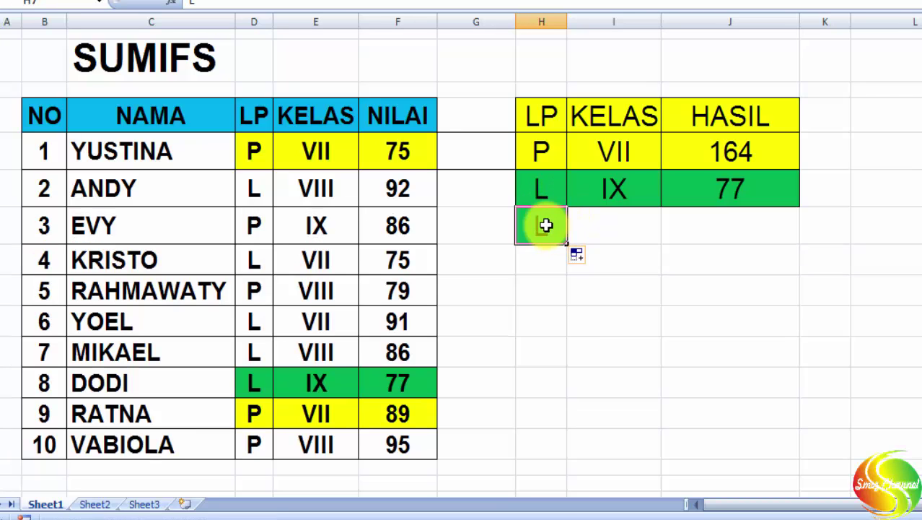
type("P")
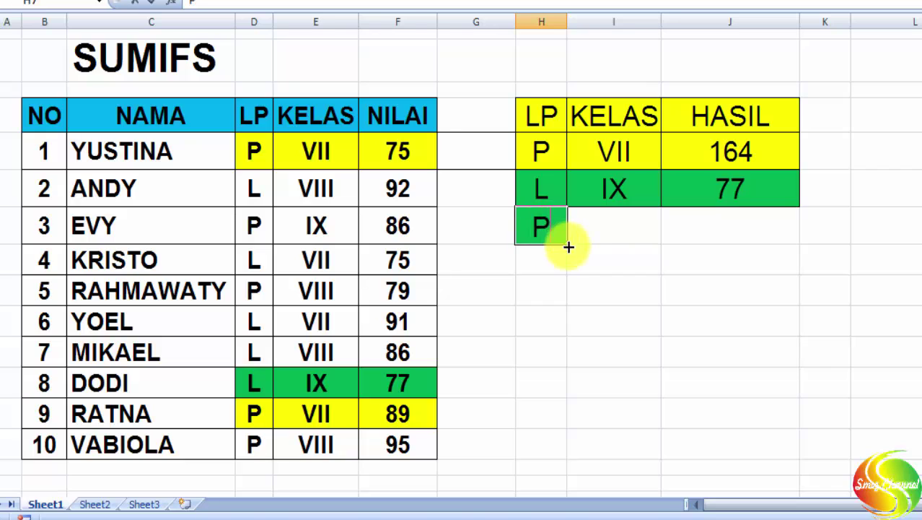
left_click(574, 258)
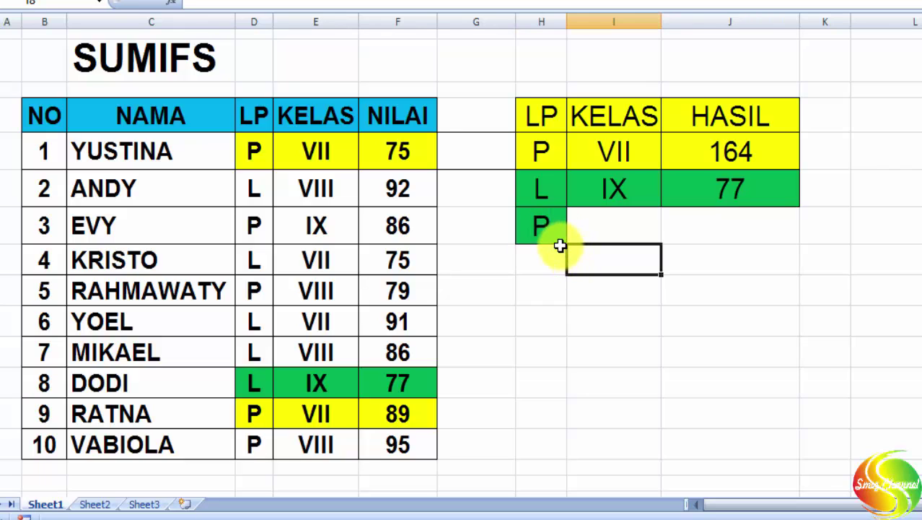
Copy the KELAS criterion cell I6 to I7 and replace its content with "VIII".
left_click(613, 190)
key("ctrl+c")
left_click(612, 219)
key("ctrl+v")
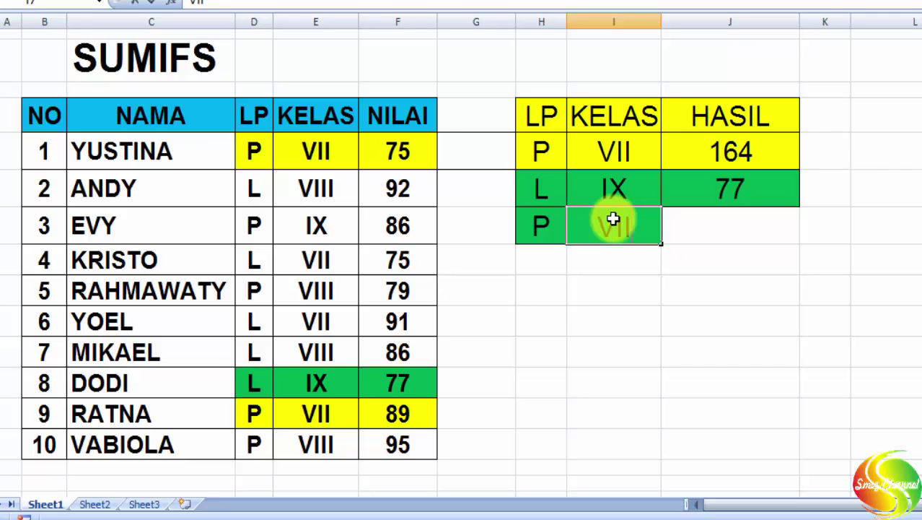
type("VIII")
key("Return")
Extend the HASIL cell J6 down to J7 and clear the copied formula, keeping the cell formatting.
left_click(743, 196)
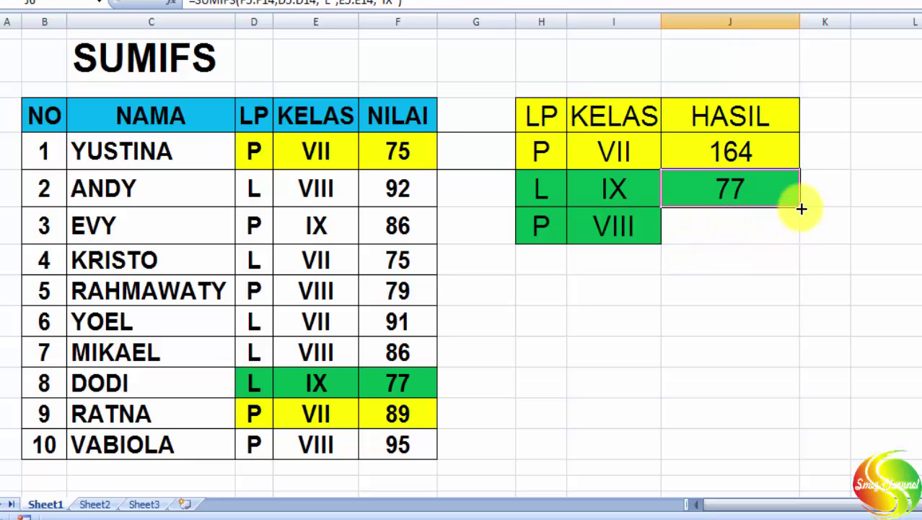
left_click_drag(799, 207, 801, 236)
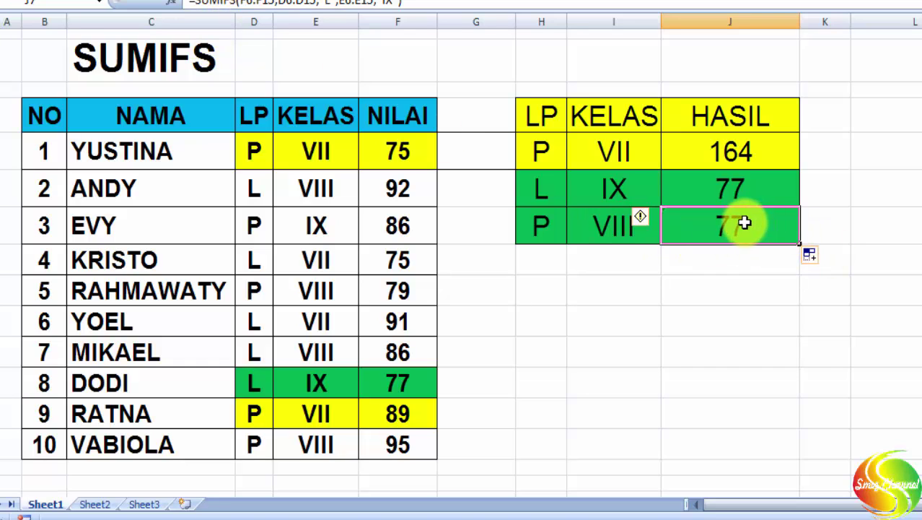
key("Delete")
Fill the new criteria row H7:J7 with a light red colour.
left_click_drag(554, 230, 725, 232)
left_click(241, 0)
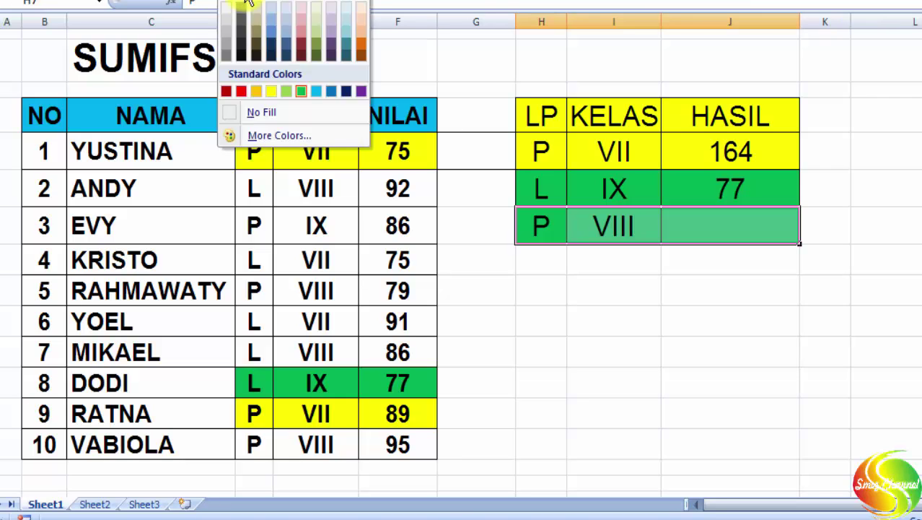
left_click(304, 38)
left_click(632, 326)
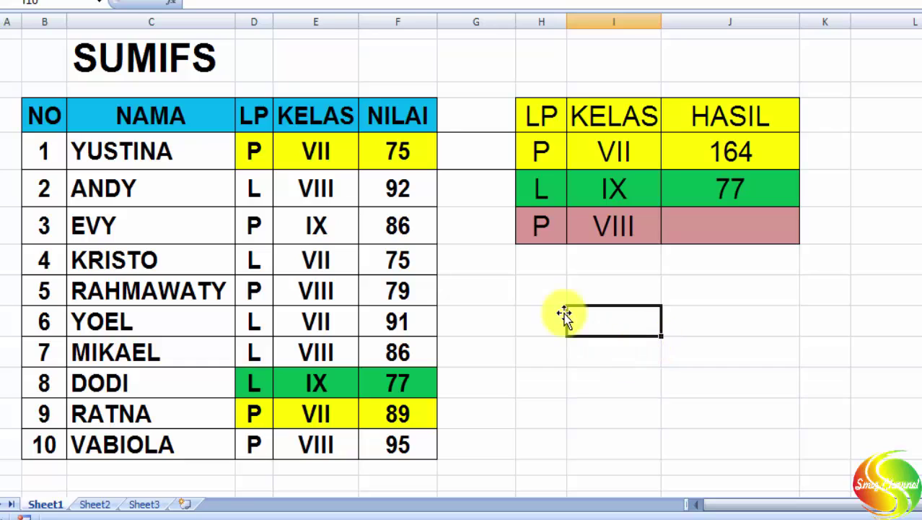
Review the LP criterion in H7 and the KELAS criterion in I7 for the third criteria pair.
left_click(541, 230)
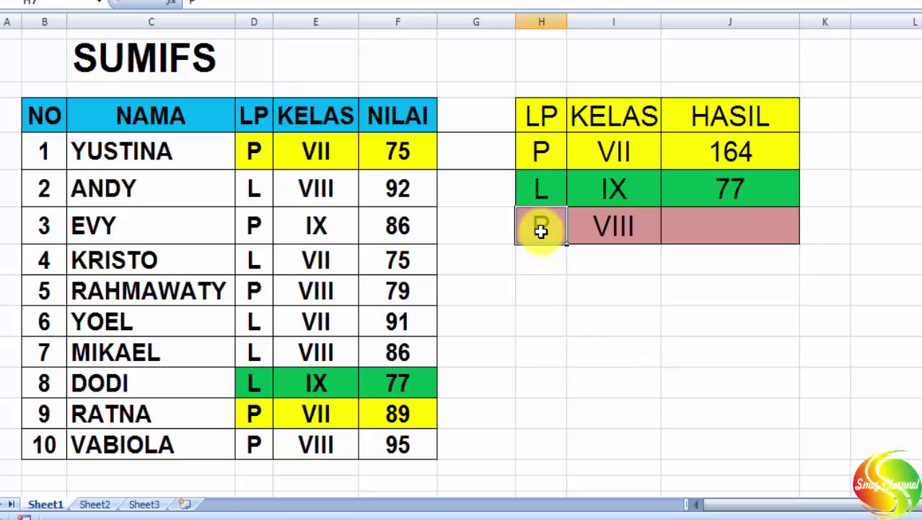
left_click(622, 230)
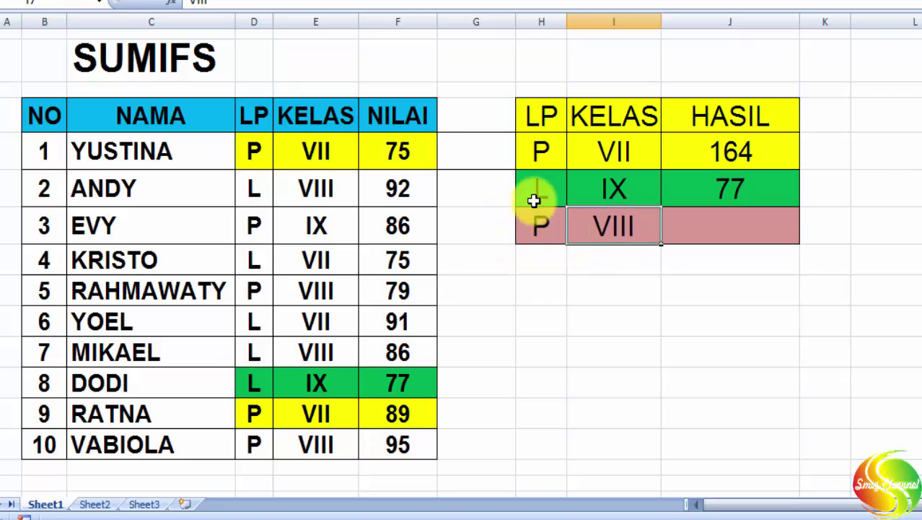
left_click(542, 225)
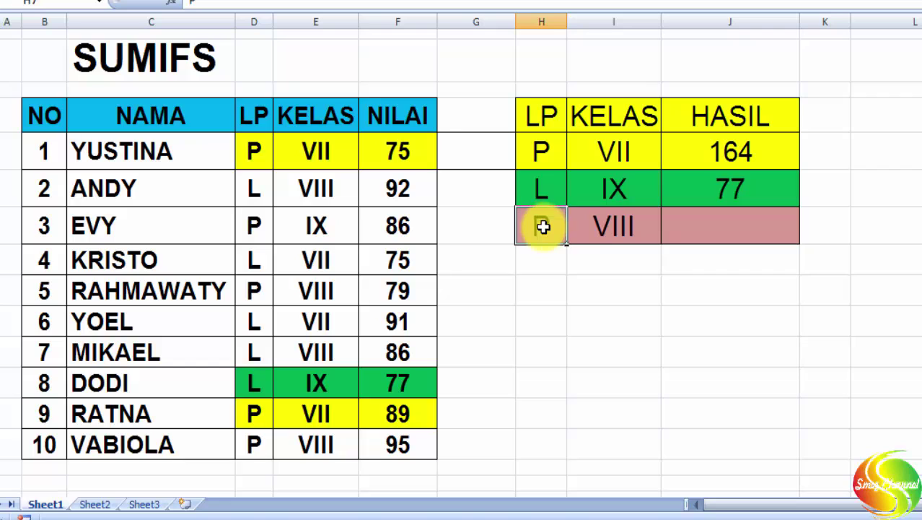
left_click(607, 230)
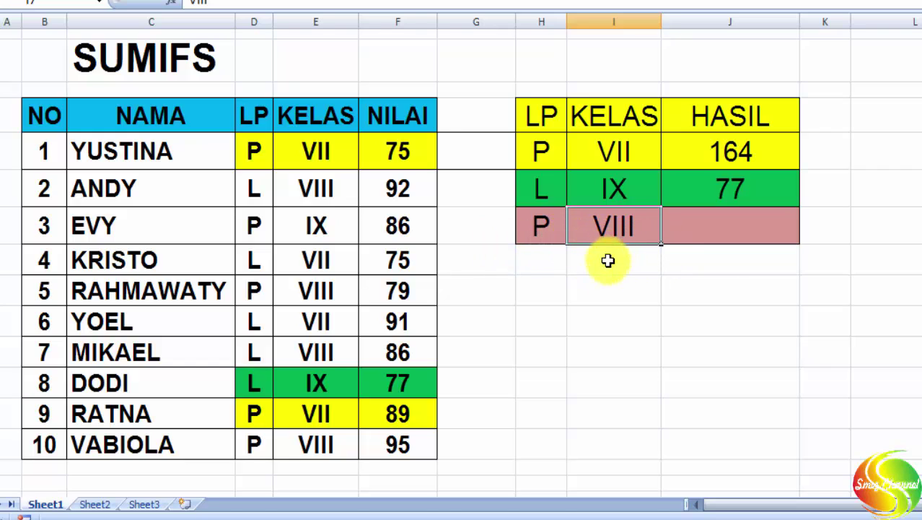
left_click(541, 225)
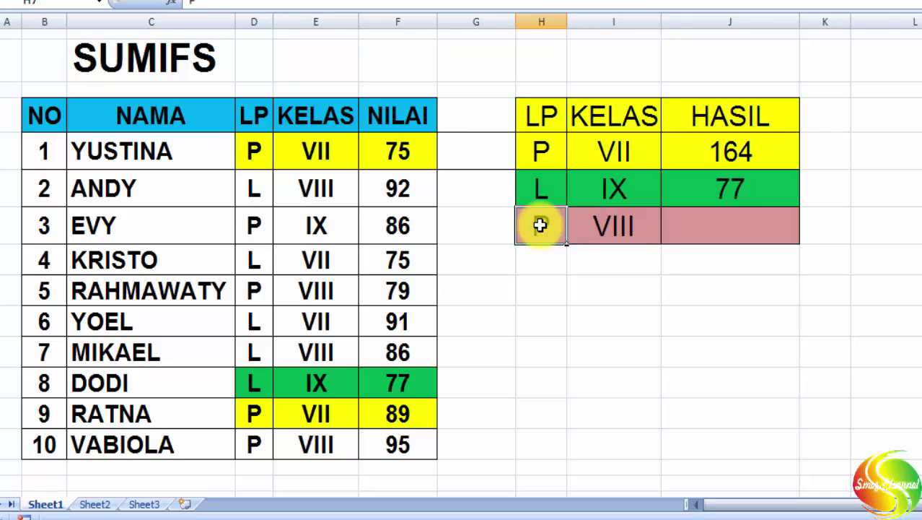
left_click(614, 230)
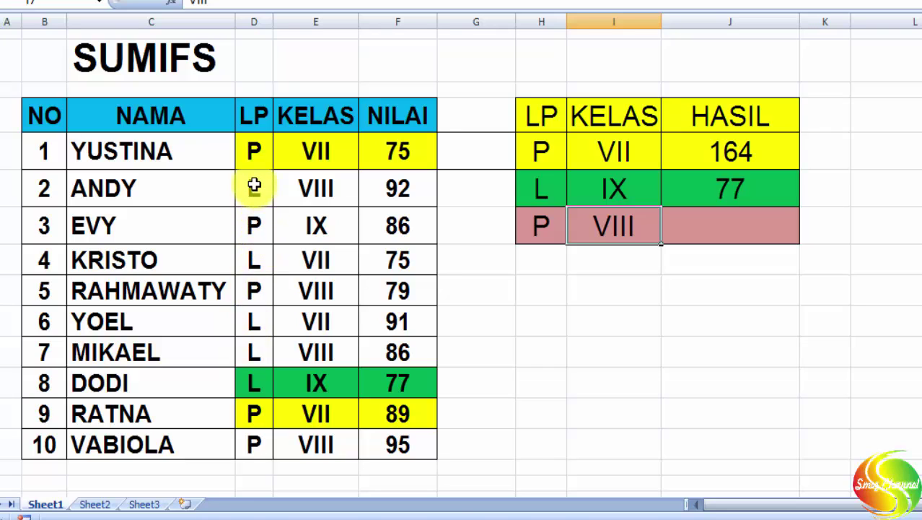
Fill the source rows matching P and VIII, D9:F9 and D14:F14, with the same light red colour.
left_click(252, 293)
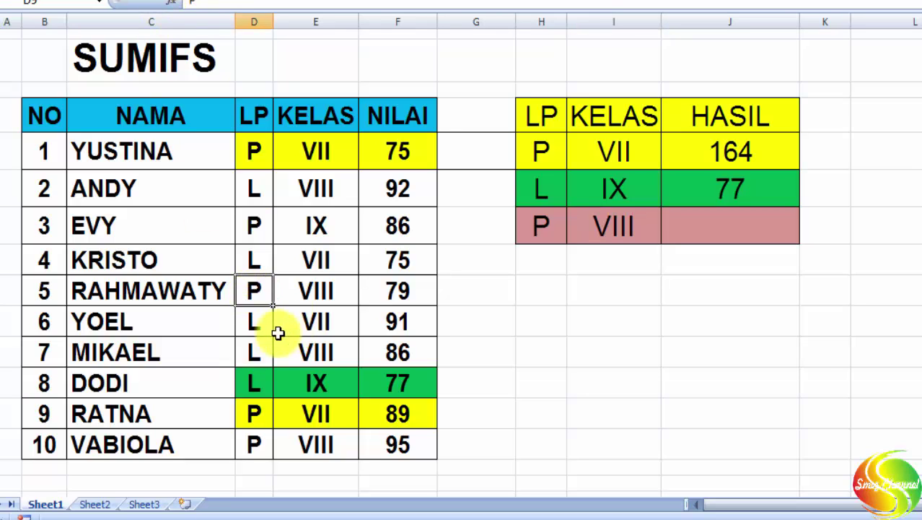
left_click_drag(262, 292, 397, 290)
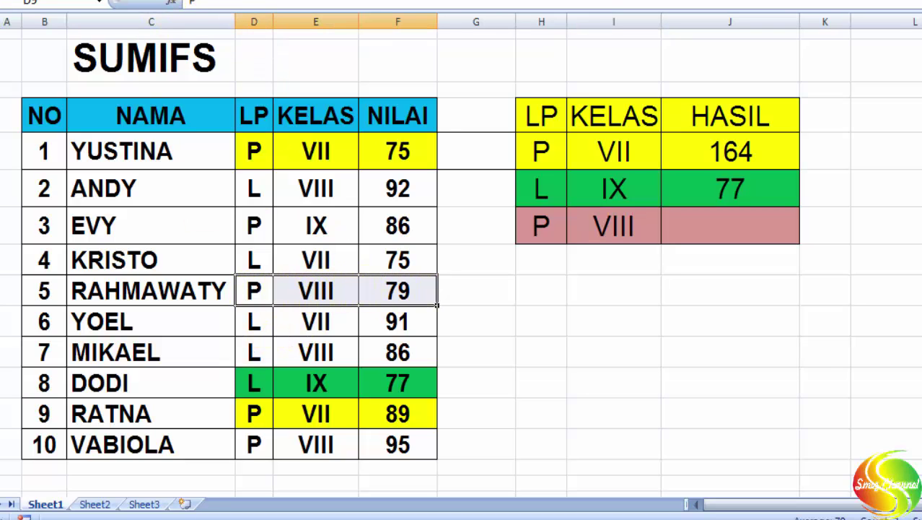
left_click(205, 0)
left_click(205, 0)
left_click(215, 0)
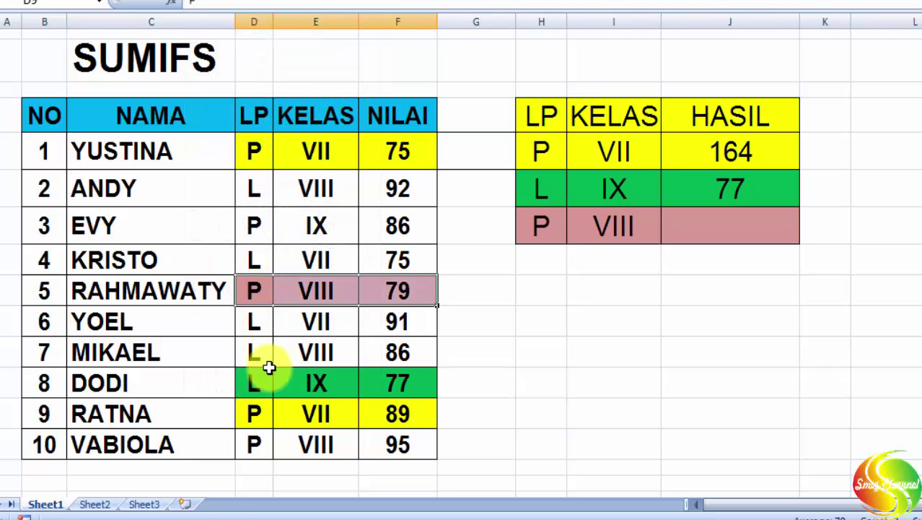
left_click_drag(255, 448, 390, 443)
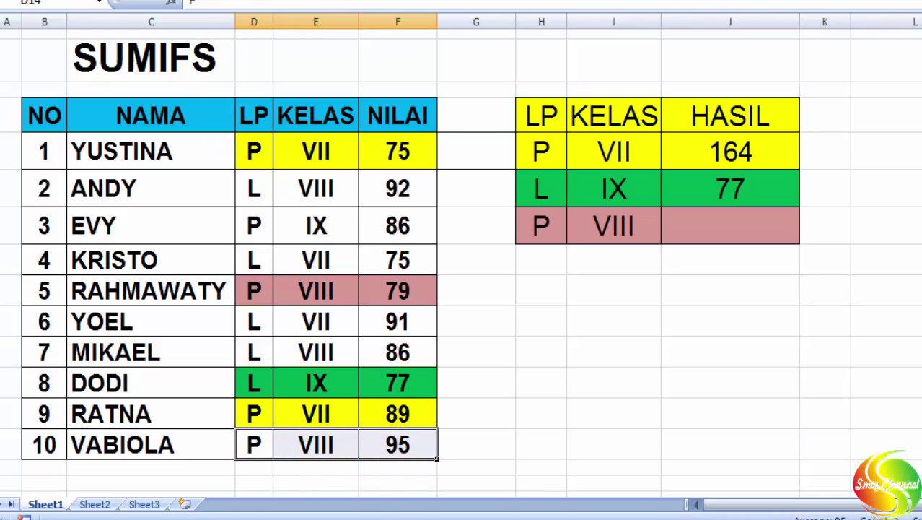
key("F4")
left_click(535, 443)
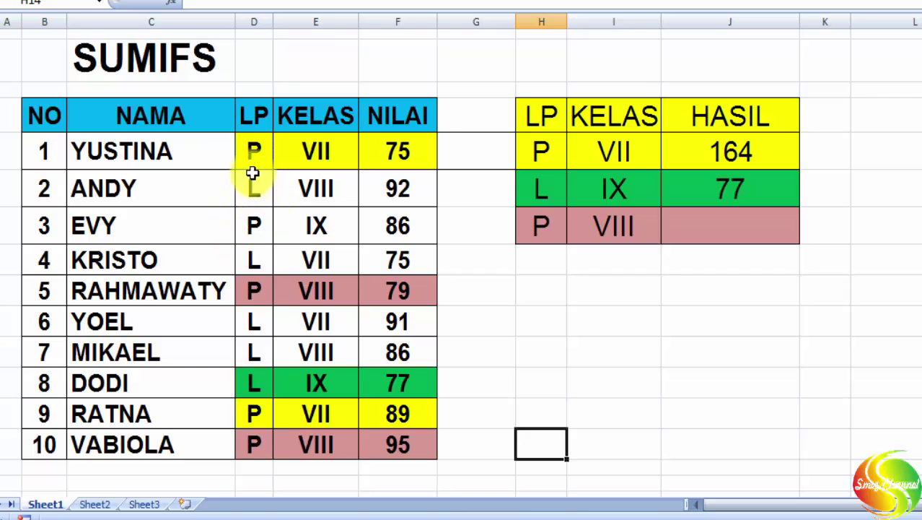
Check the LP and KELAS entries in the source table against the criteria P and VIII.
left_click(256, 224)
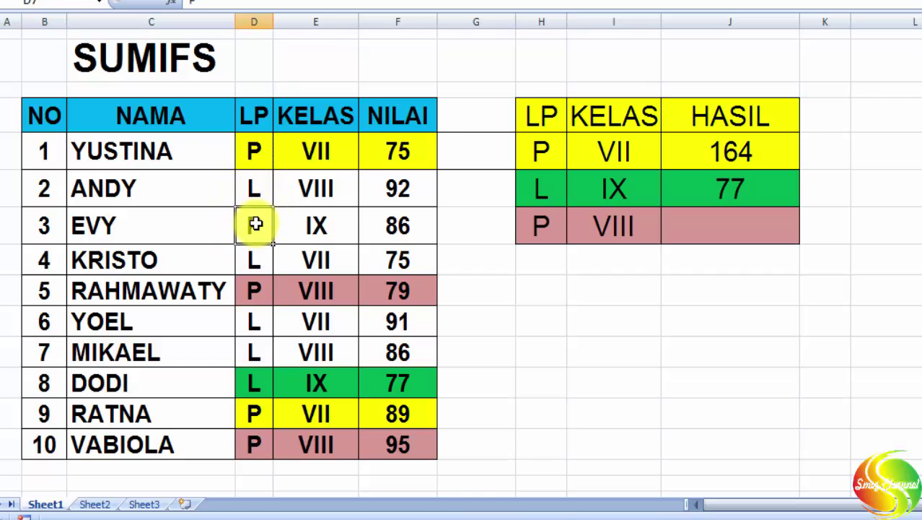
left_click(256, 338)
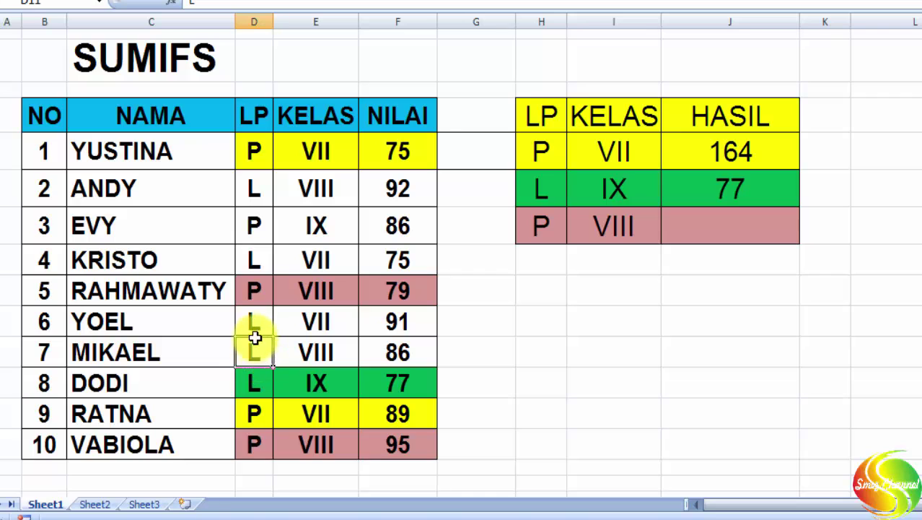
left_click(253, 290)
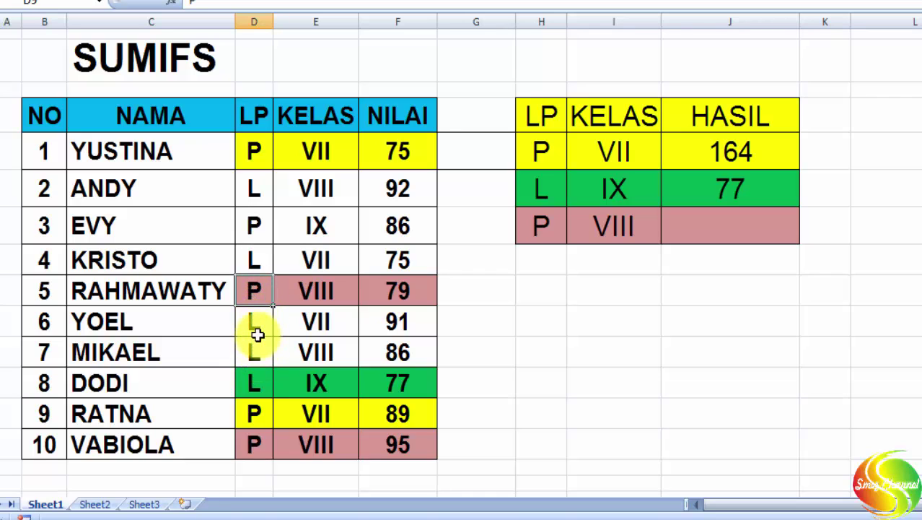
left_click(256, 412)
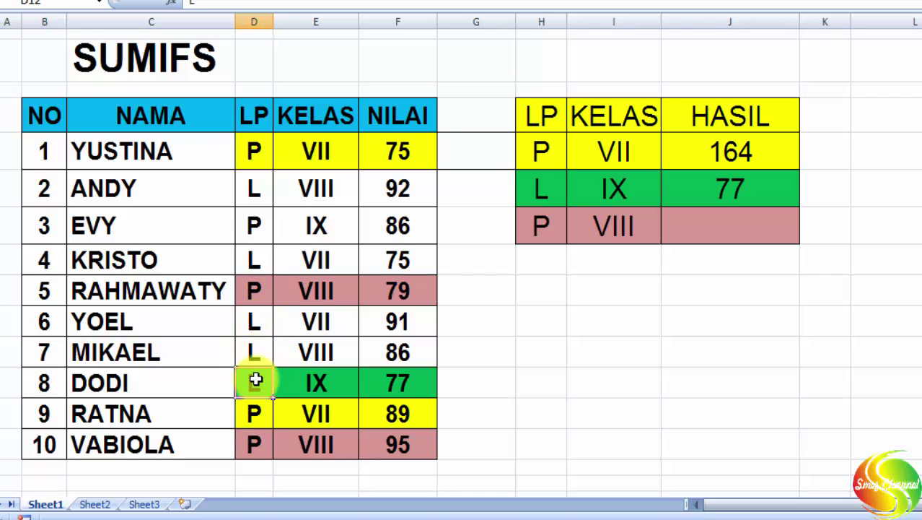
left_click_drag(249, 445, 278, 444)
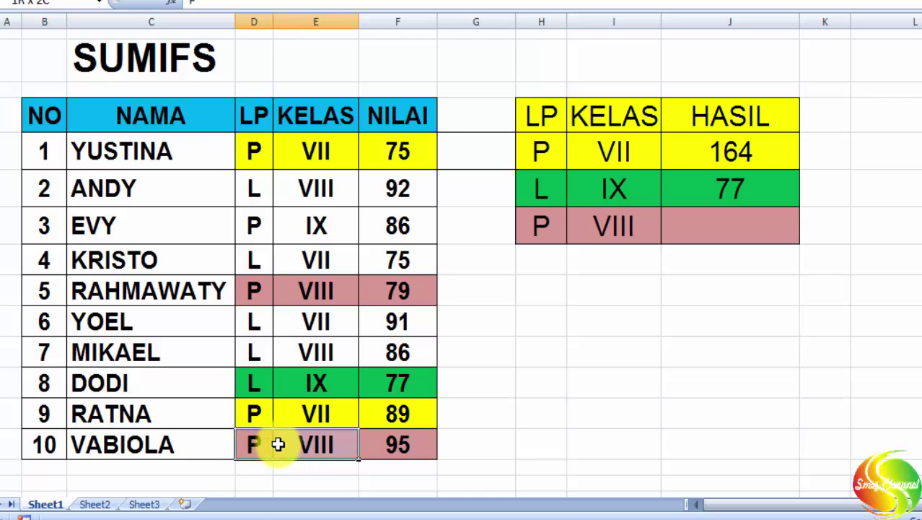
left_click(291, 446)
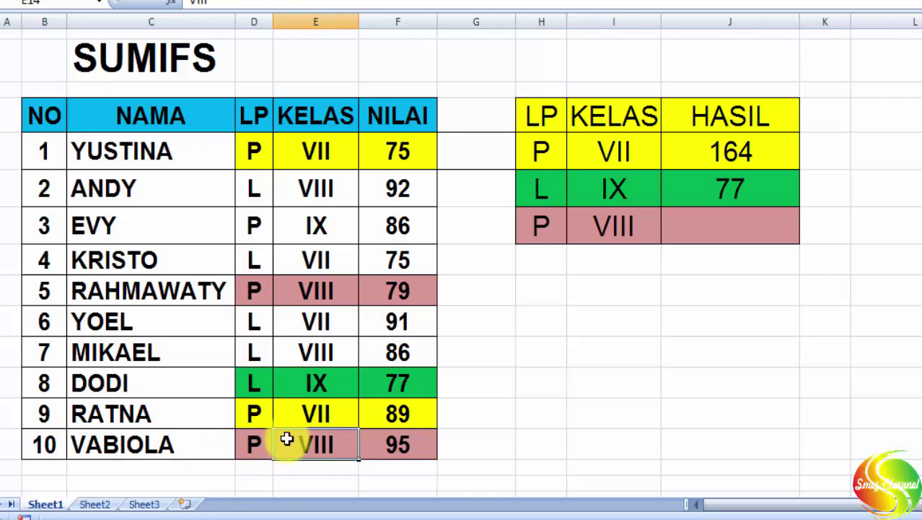
left_click(257, 288)
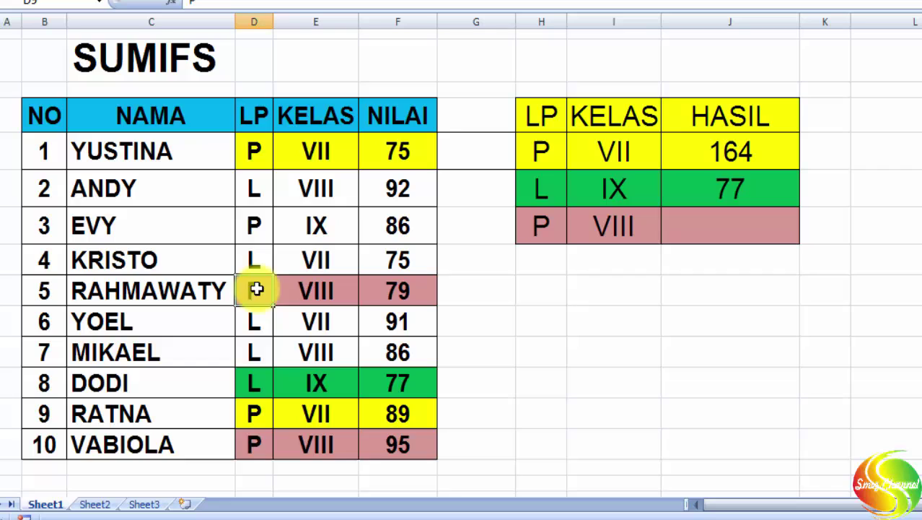
left_click(306, 286)
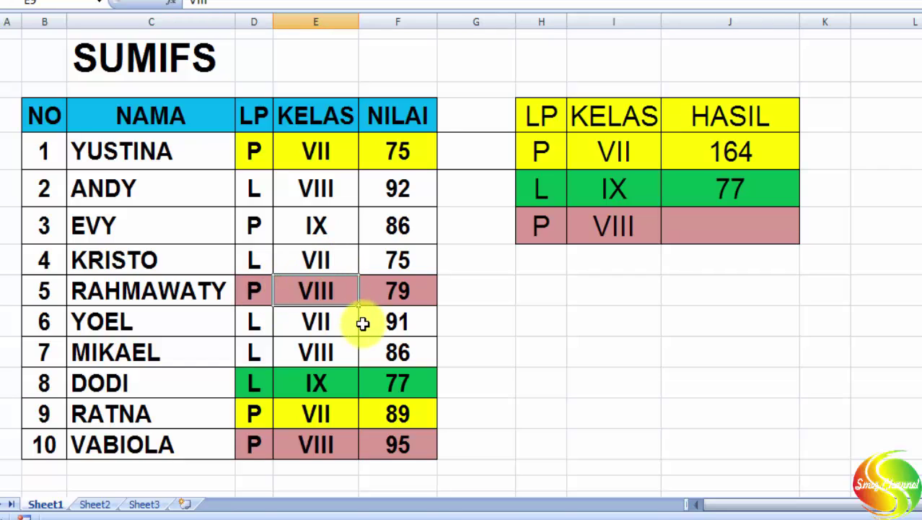
Start a SUMIFS formula in J7 with the NILAI scores F5:F14 as the sum range.
left_click(712, 228)
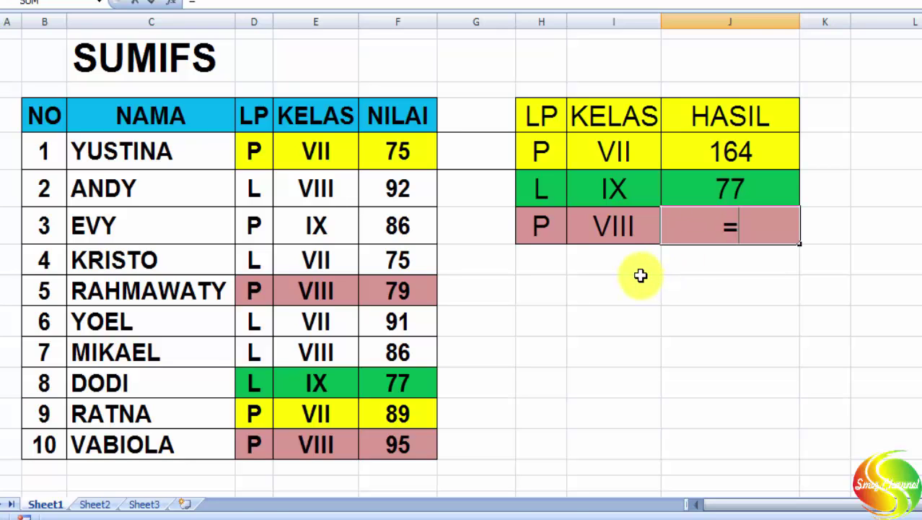
type("=")
type("SUM")
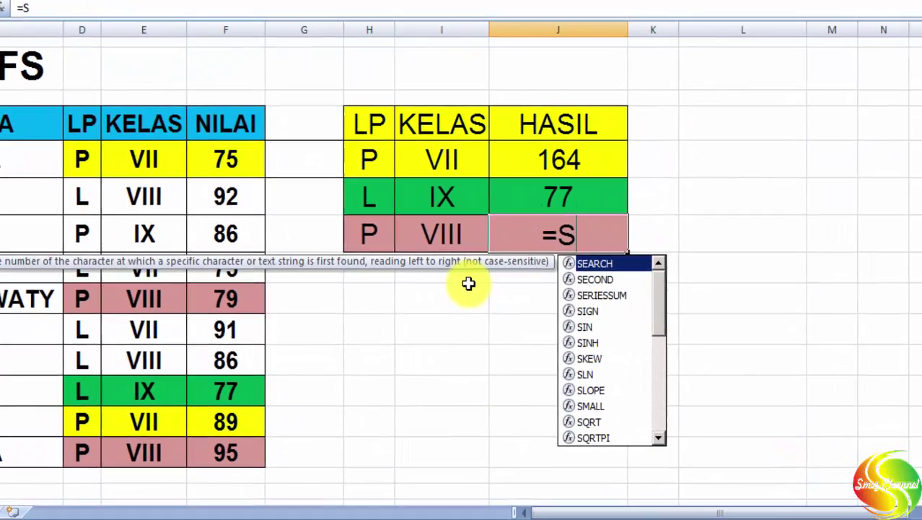
type("IF")
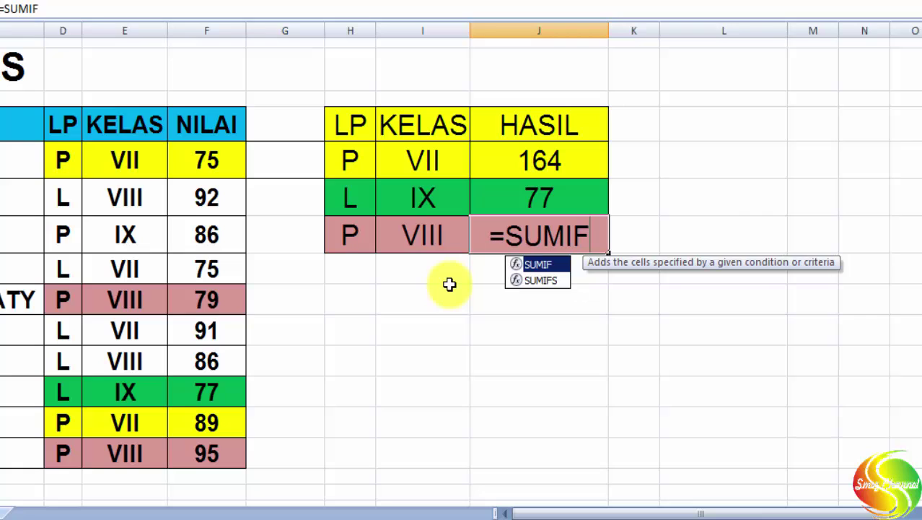
type("S")
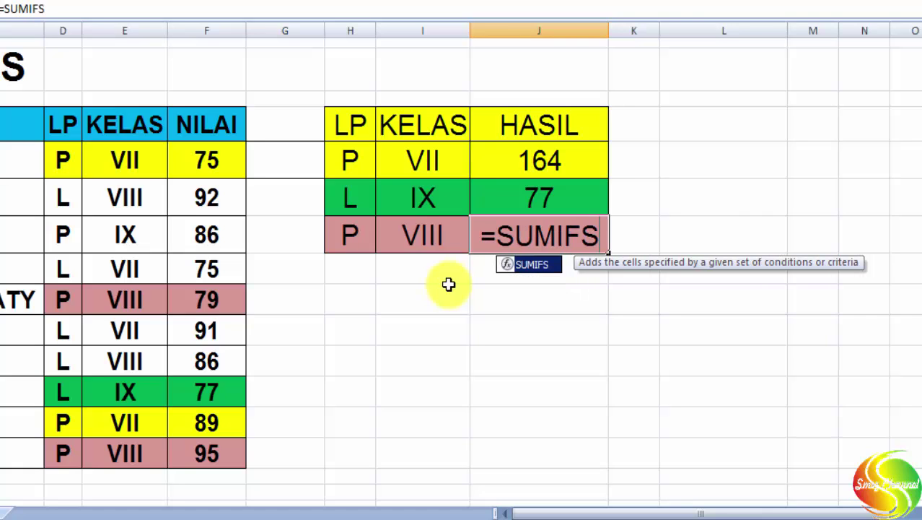
double_click(527, 266)
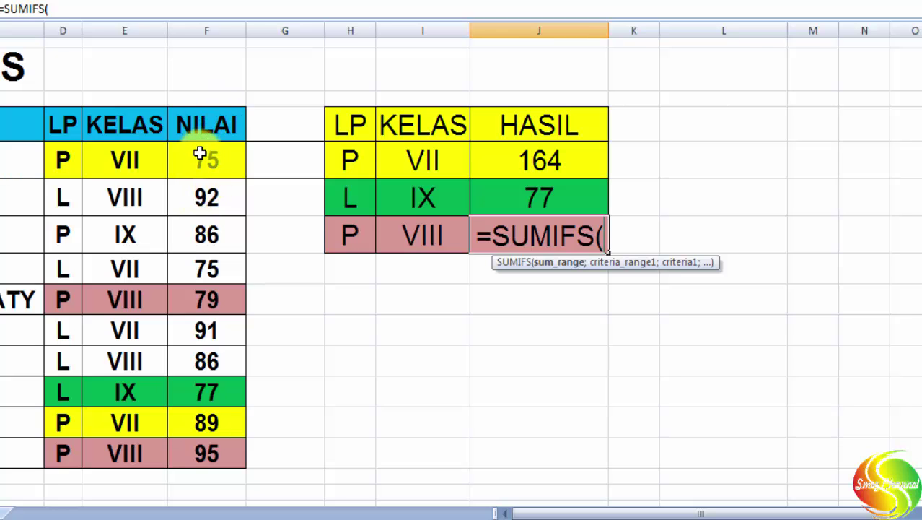
left_click_drag(200, 157, 216, 446)
type(";")
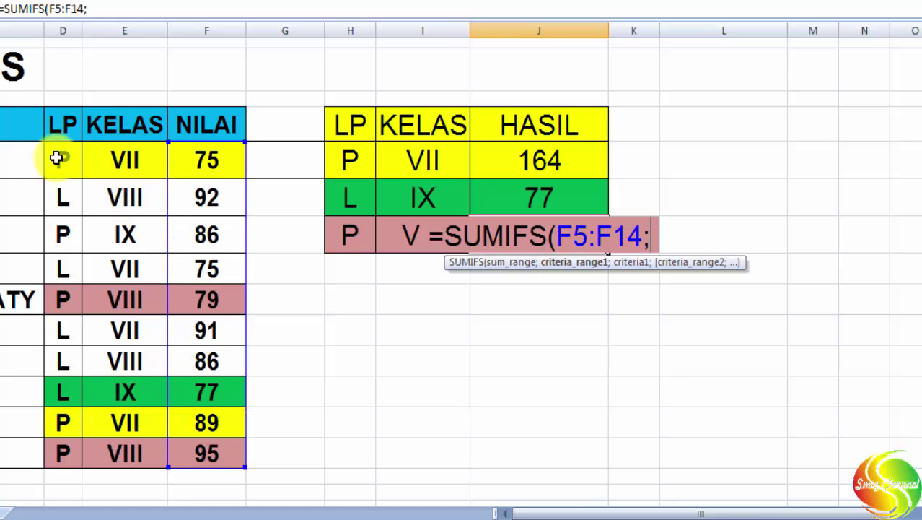
Add the LP column D5:D14 as the first criteria range in the J7 SUMIFS formula, with the criterion "P".
left_click_drag(60, 154, 53, 442)
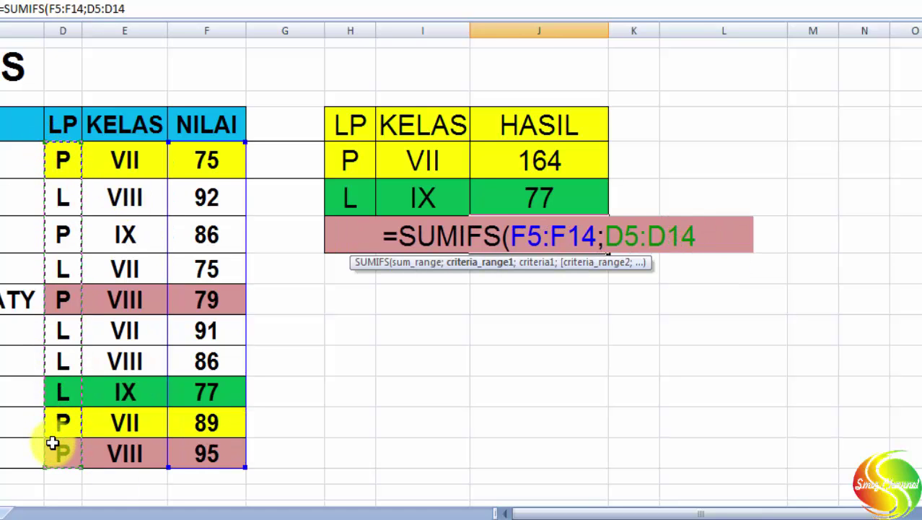
type(";")
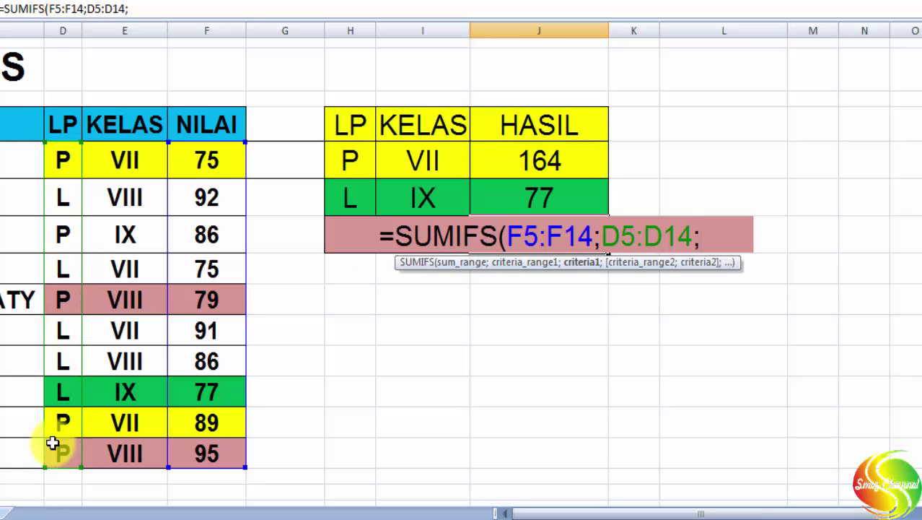
type("\"")
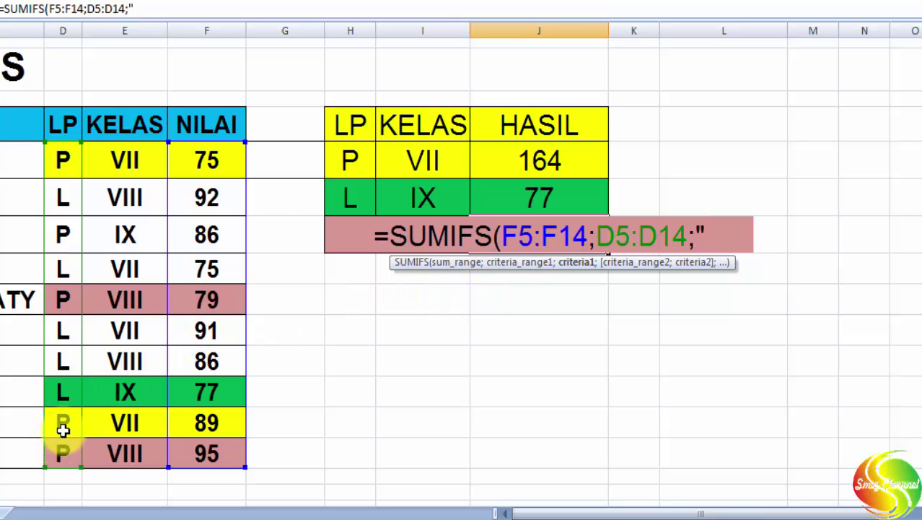
type("P")
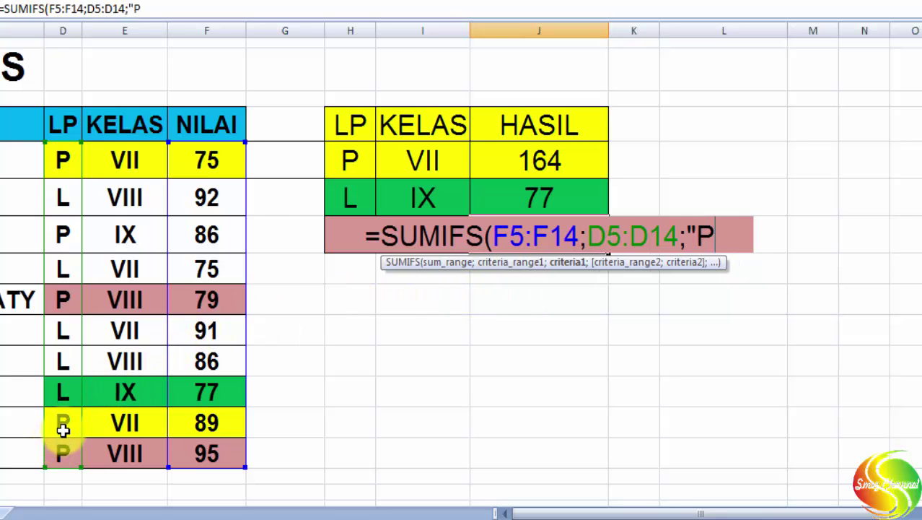
type("\";")
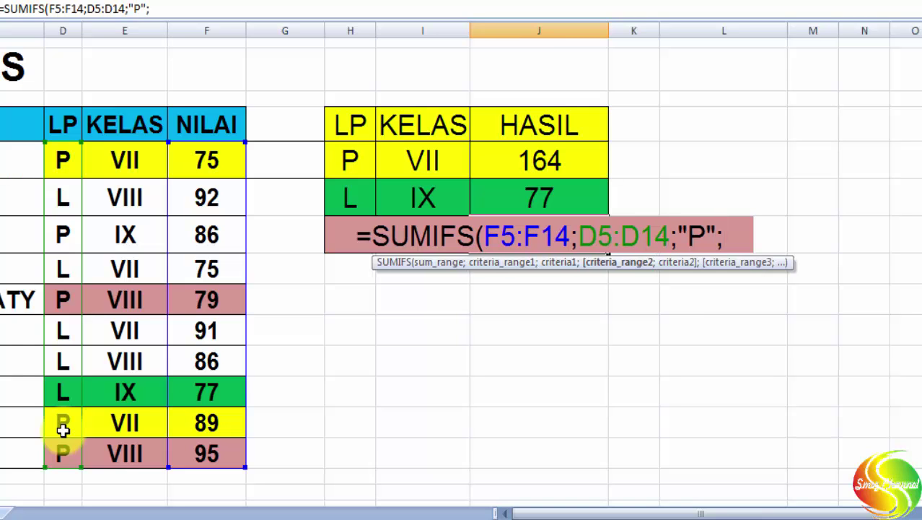
Add the KELAS column E5:E14 as the second criteria range with the criterion "VIII" and complete the J7 formula.
left_click_drag(144, 164, 133, 438)
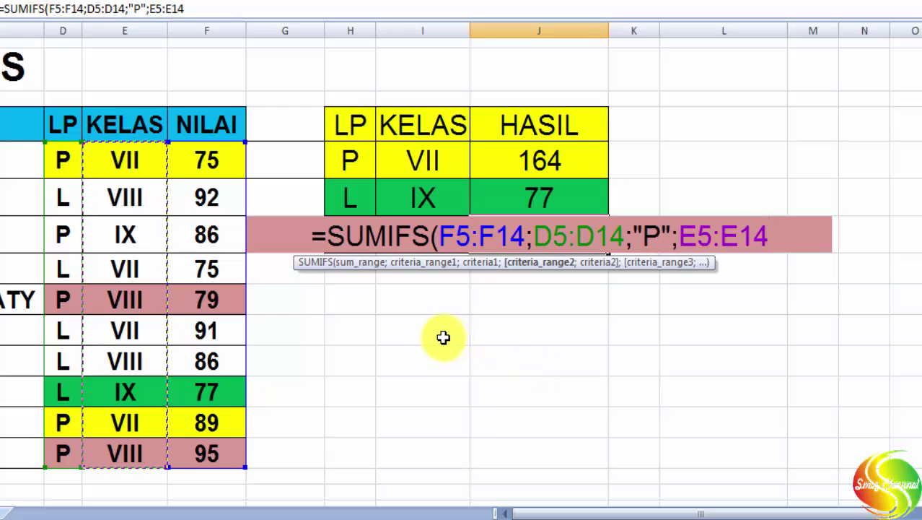
type(";\"")
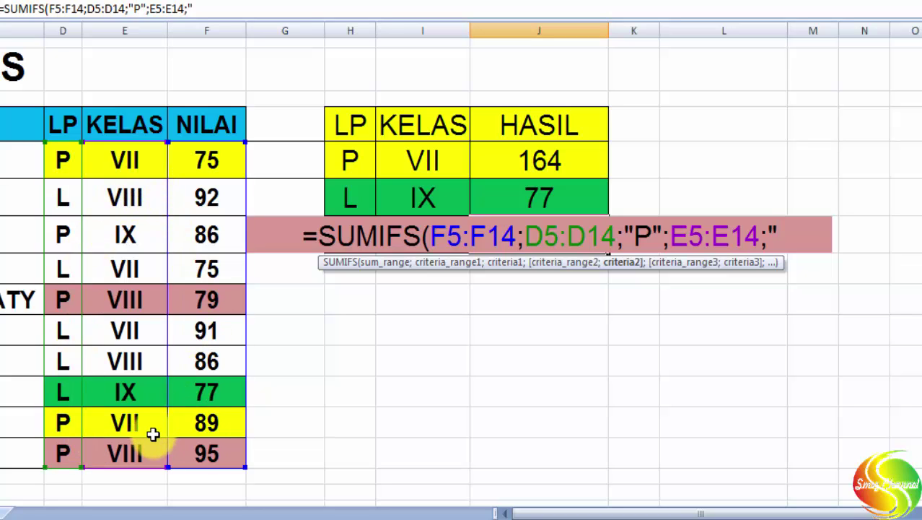
type("VII")
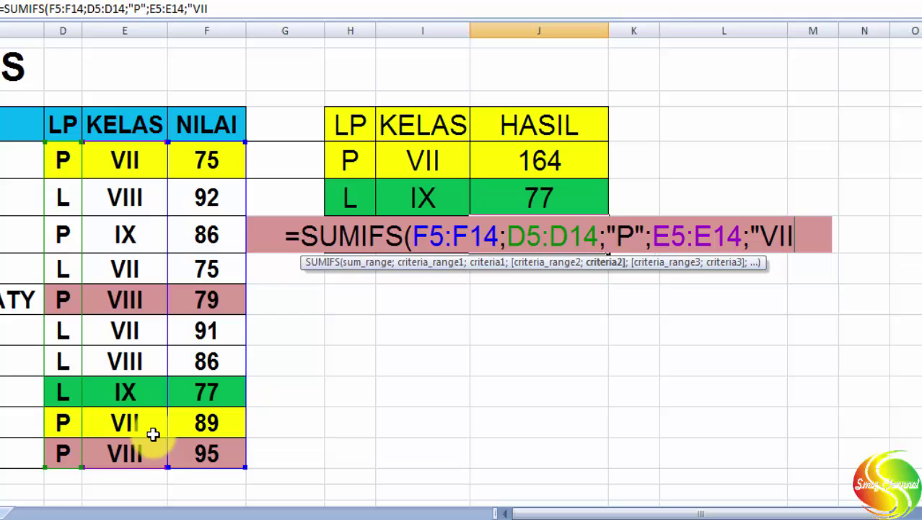
type("I\"")
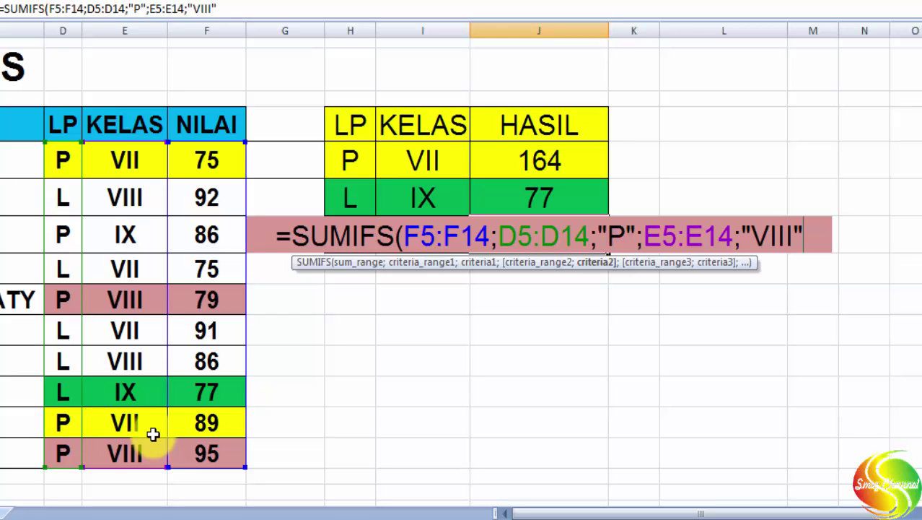
key("Return")
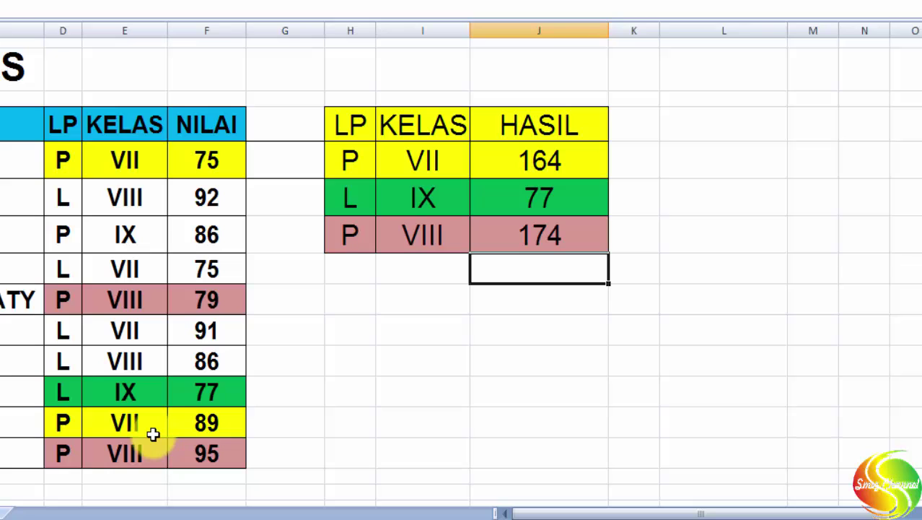
Check the HASIL total in J7 against the matching NILAI scores in F9 and F14.
left_click(480, 228)
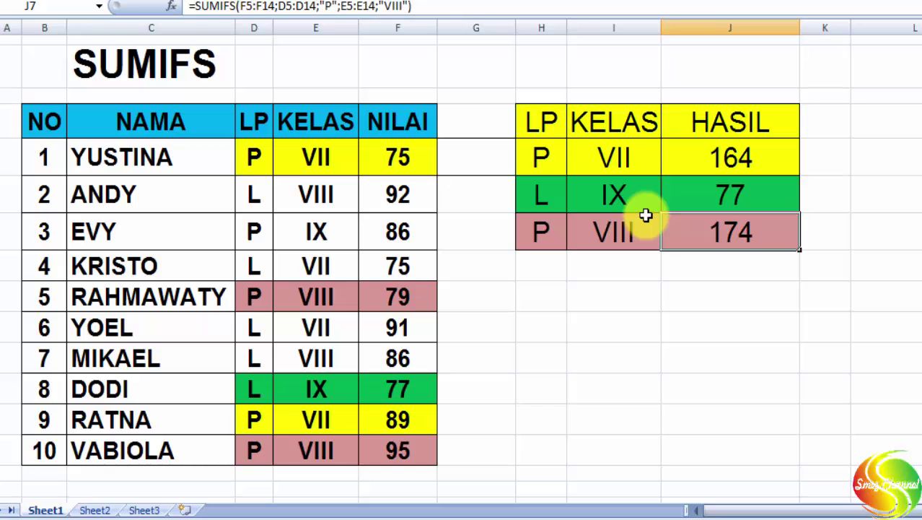
left_click(391, 299)
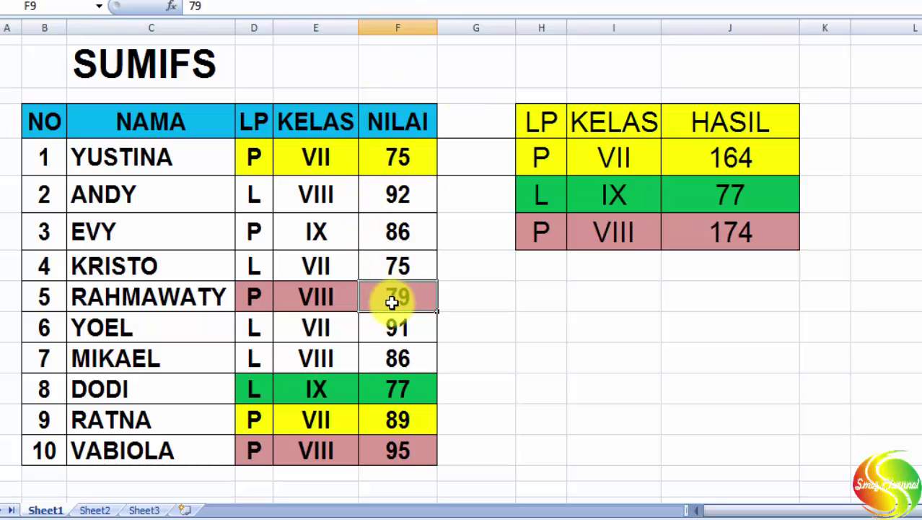
left_click(381, 458)
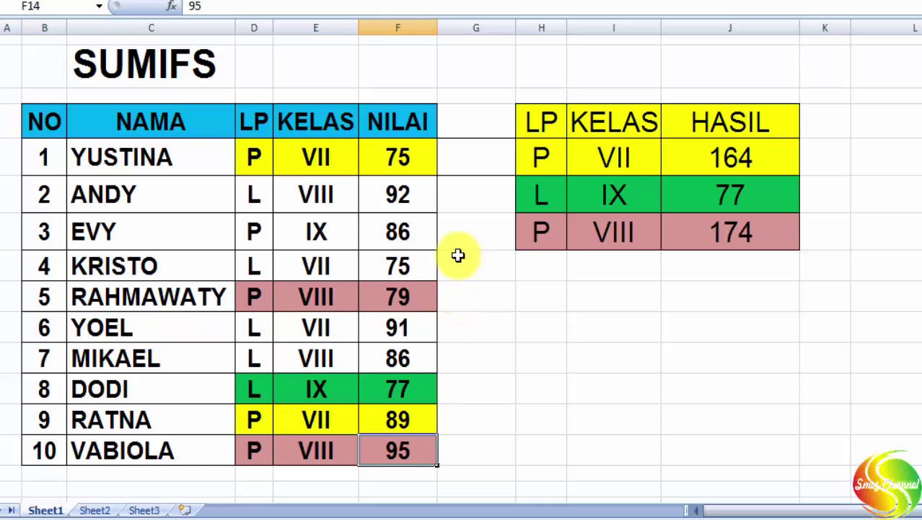
Review the SUMIFS title in C2 and the LP and KELAS criteria values in the first rows of the source table.
left_click(187, 68)
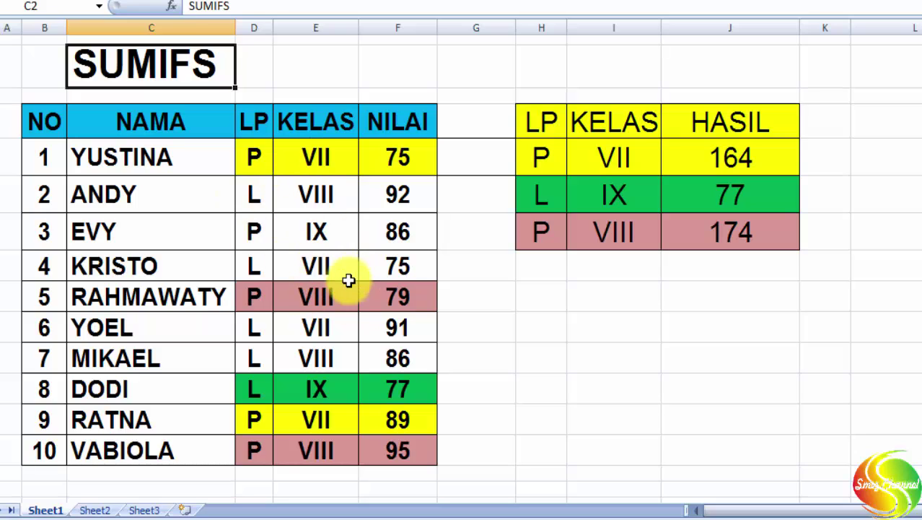
left_click(256, 163)
left_click(257, 192)
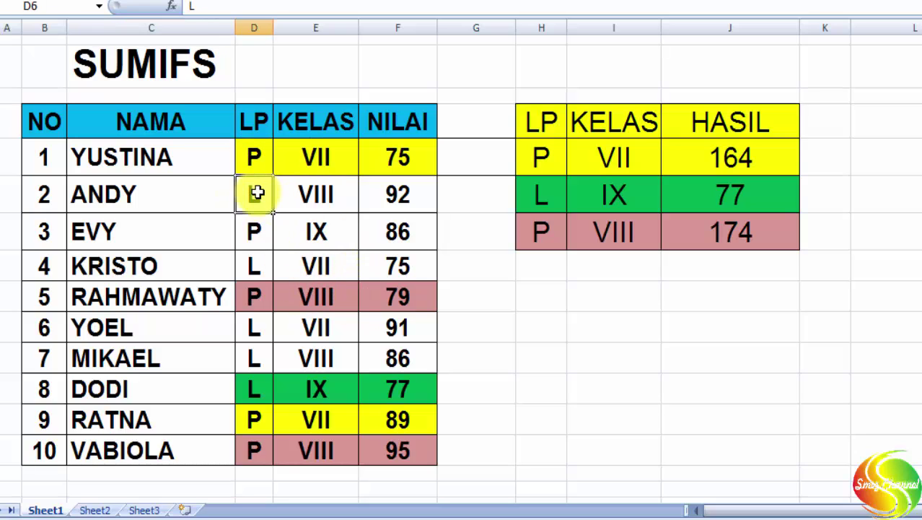
left_click(305, 160)
left_click(305, 231)
left_click(306, 193)
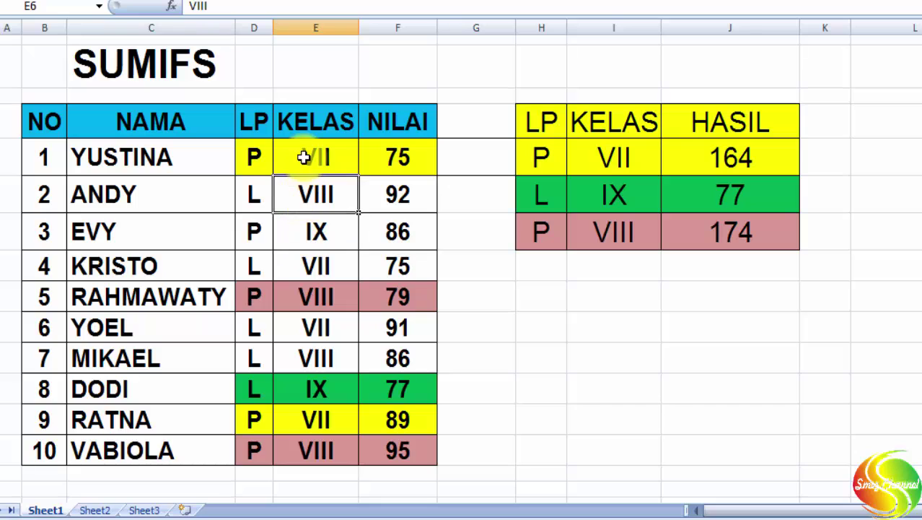
left_click(300, 223)
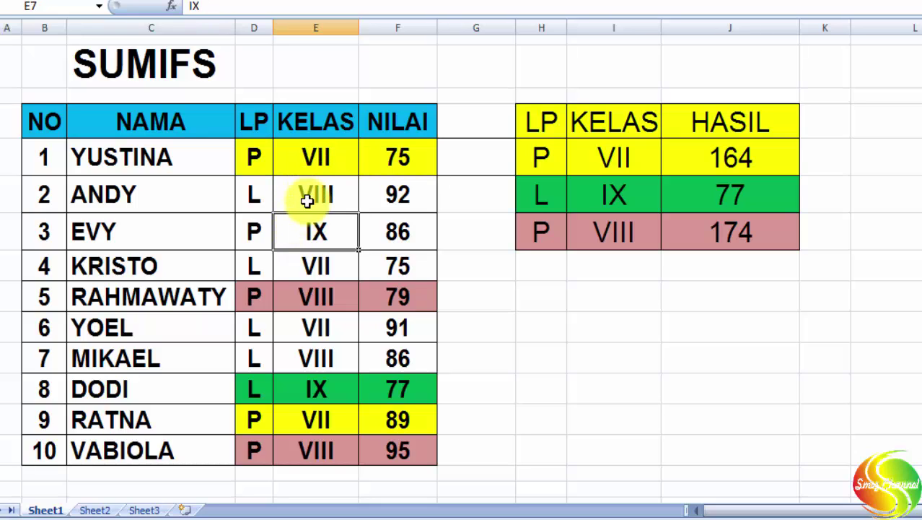
left_click(307, 200)
left_click(306, 230)
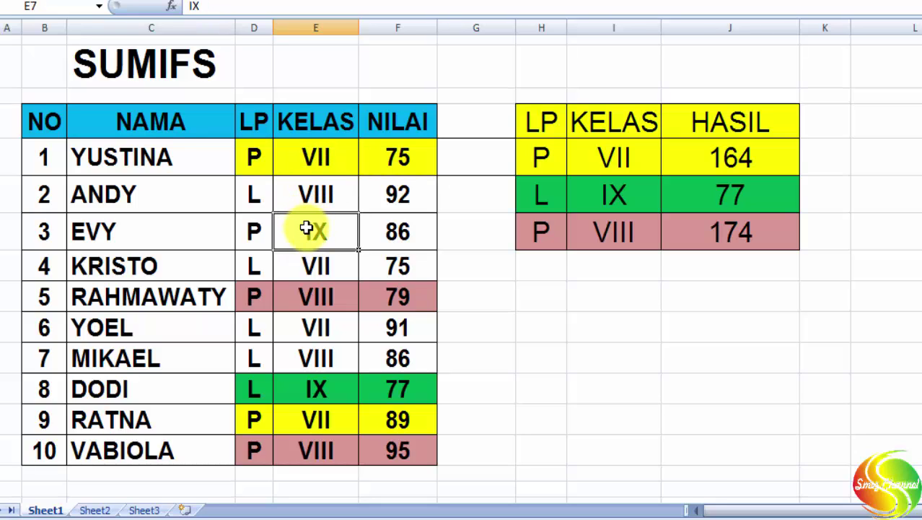
left_click(195, 67)
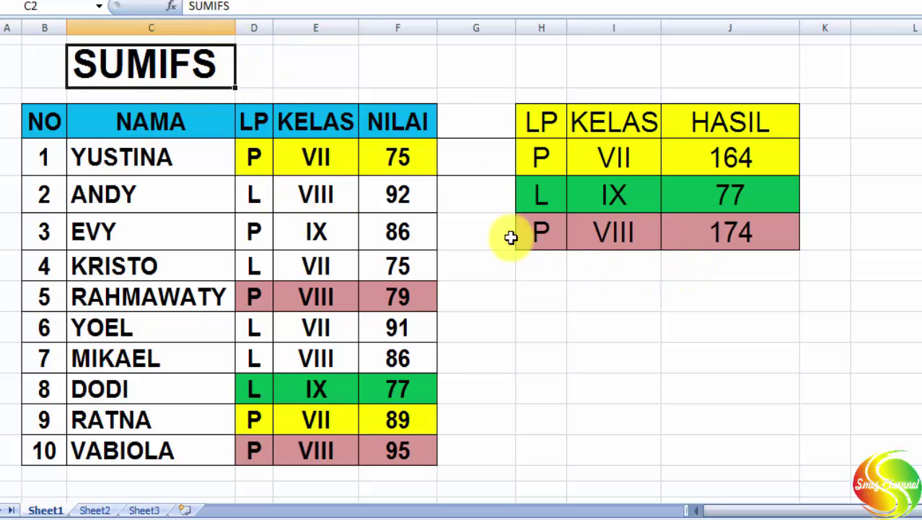